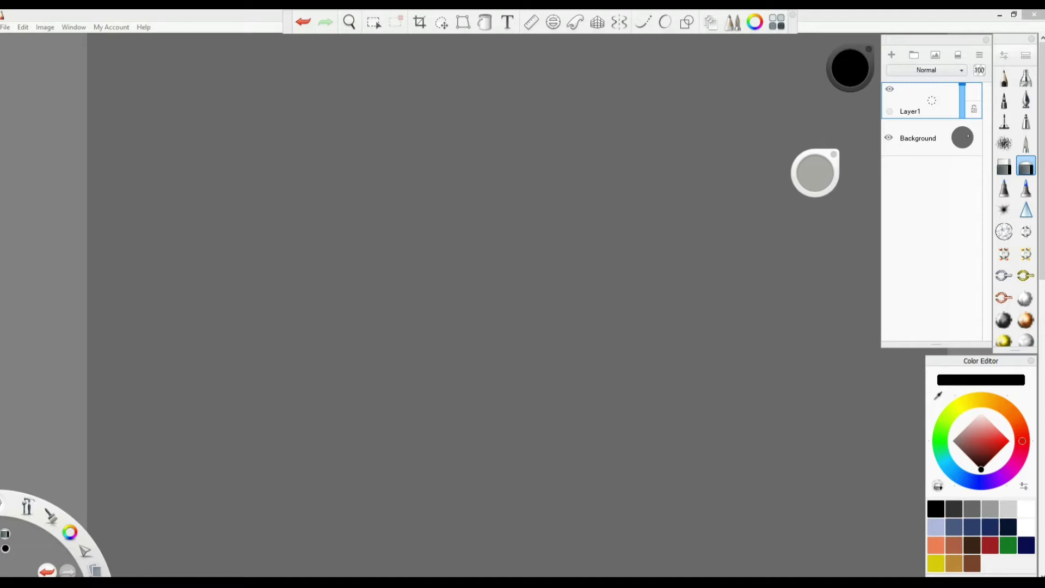
Step: Try a near-black colour for the canvas background, and return it to mid grey
click(850, 67)
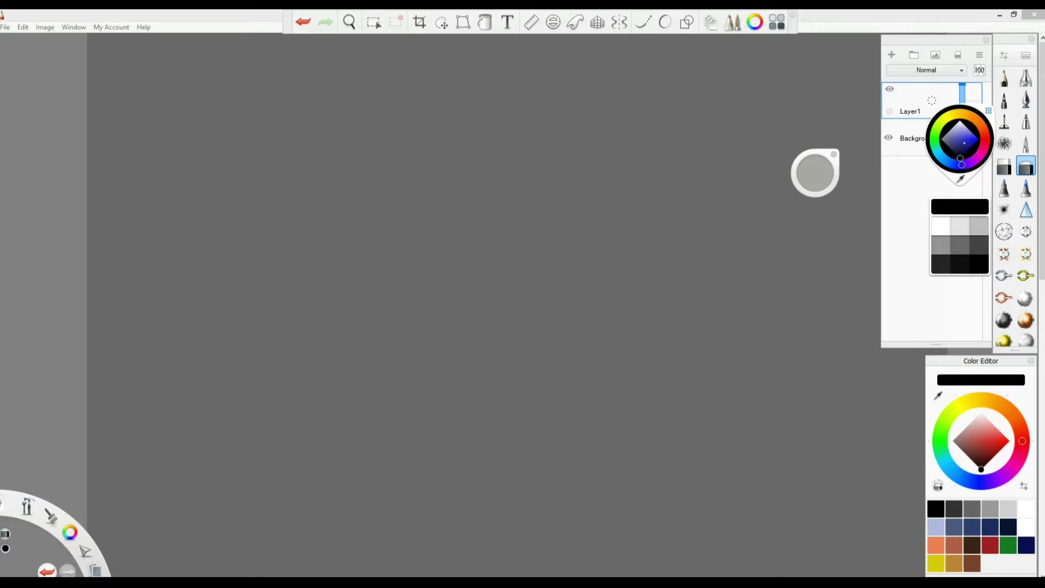
click(964, 142)
click(962, 264)
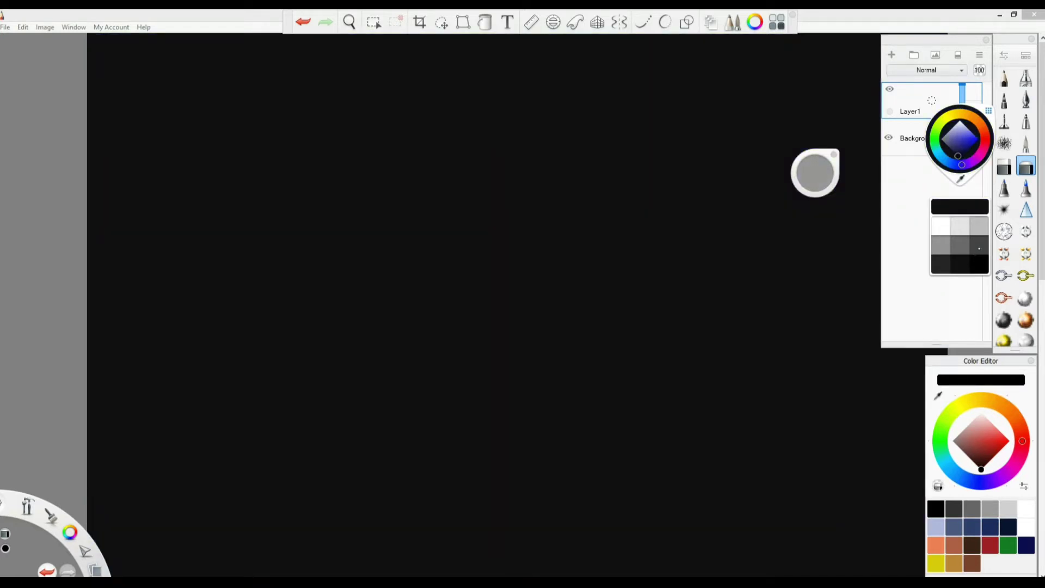
click(945, 143)
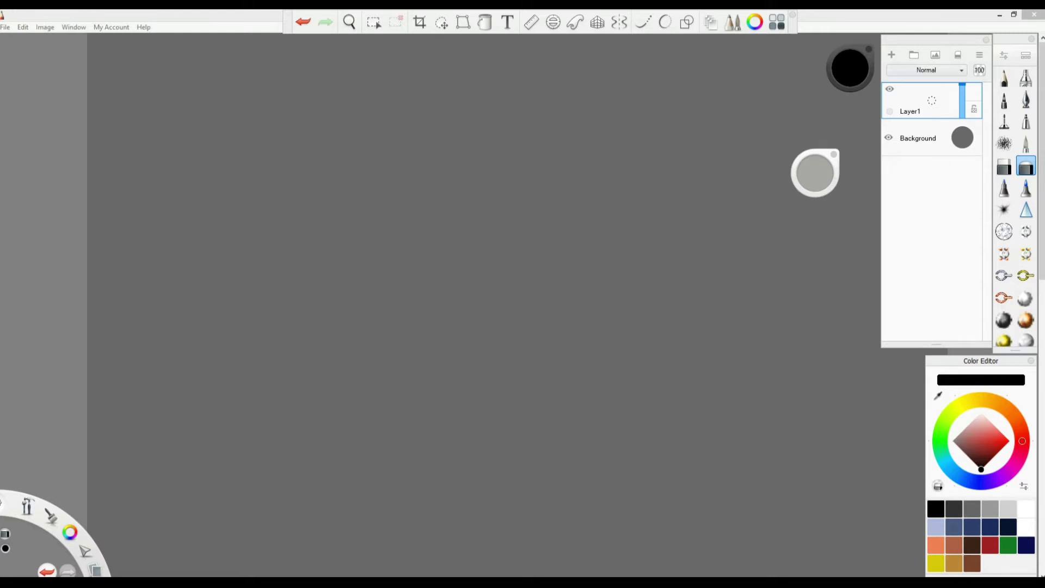
Step: Choose the Diamond round brush from the Pink gold diamonds set in the brush library
click(1026, 55)
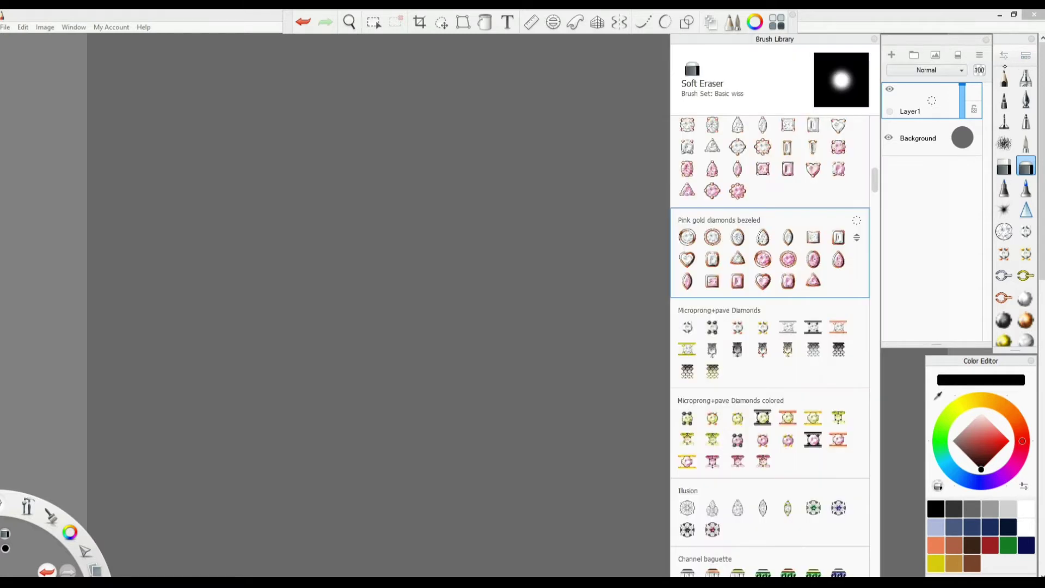
scroll(708, 310, up, 3)
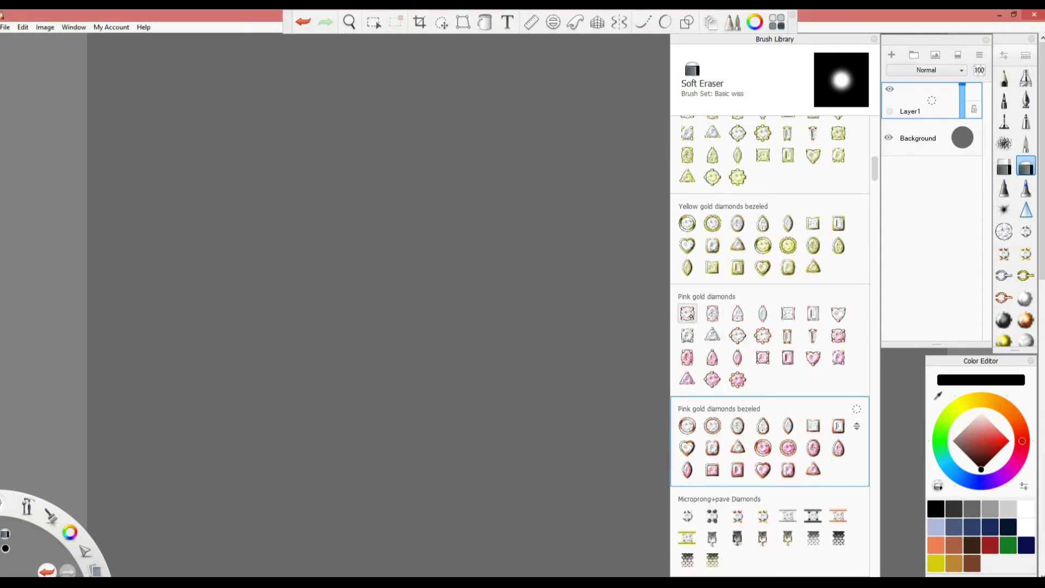
click(687, 314)
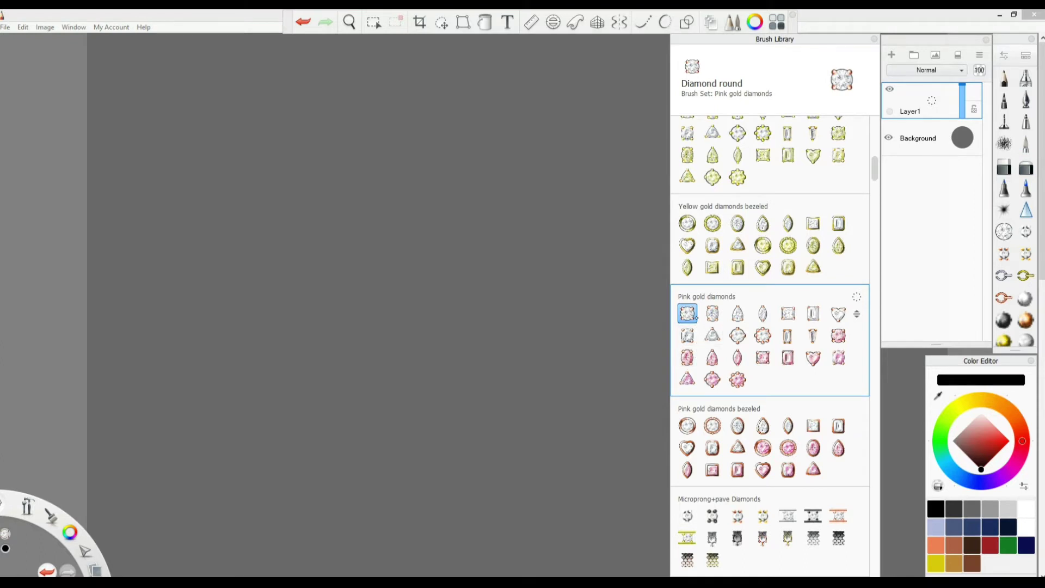
click(1025, 55)
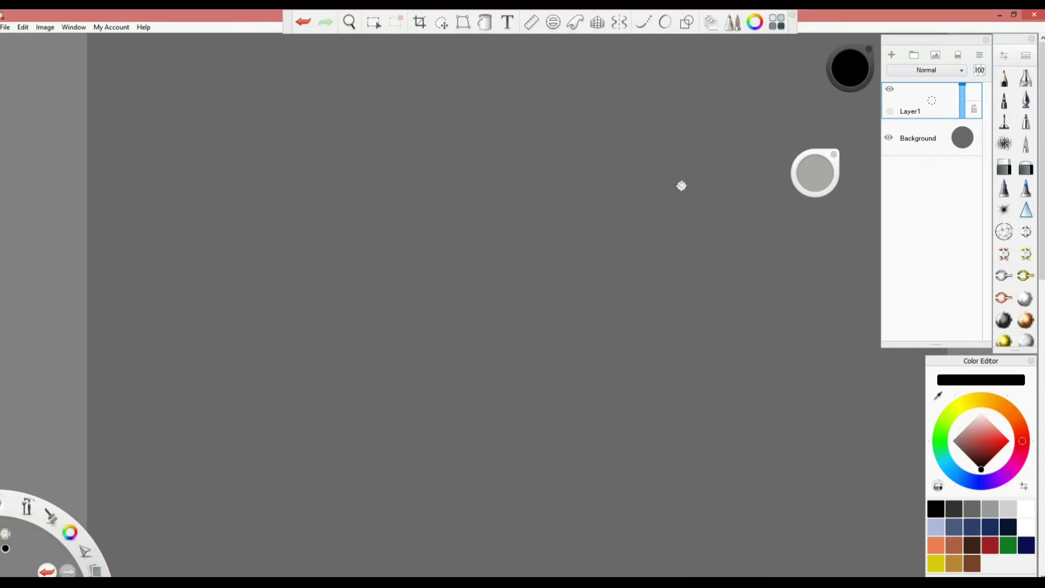
Step: Paint six roughly parallel curved rows of round diamonds diagonally across the middle of the canvas
drag(681, 185, 499, 458)
mouse_move(651, 173)
mouse_down()
mouse_move(479, 396)
mouse_move(477, 419)
mouse_up()
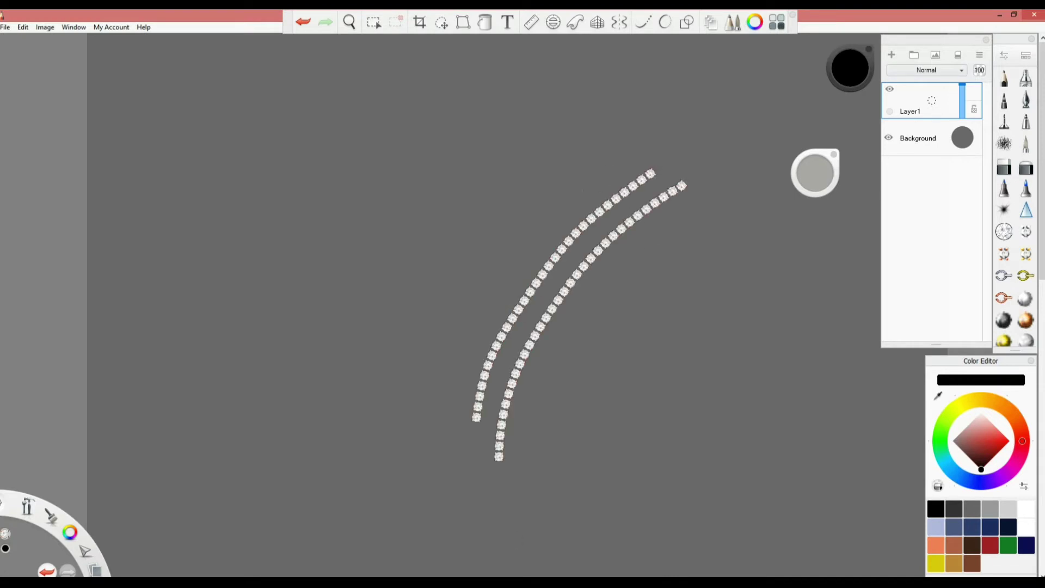
drag(603, 173, 445, 369)
mouse_move(547, 183)
mouse_down()
mouse_move(460, 276)
mouse_move(393, 396)
mouse_up()
mouse_move(689, 227)
mouse_down()
mouse_move(588, 353)
mouse_move(526, 521)
mouse_up()
mouse_move(306, 450)
mouse_down()
mouse_move(467, 199)
mouse_move(508, 166)
mouse_up()
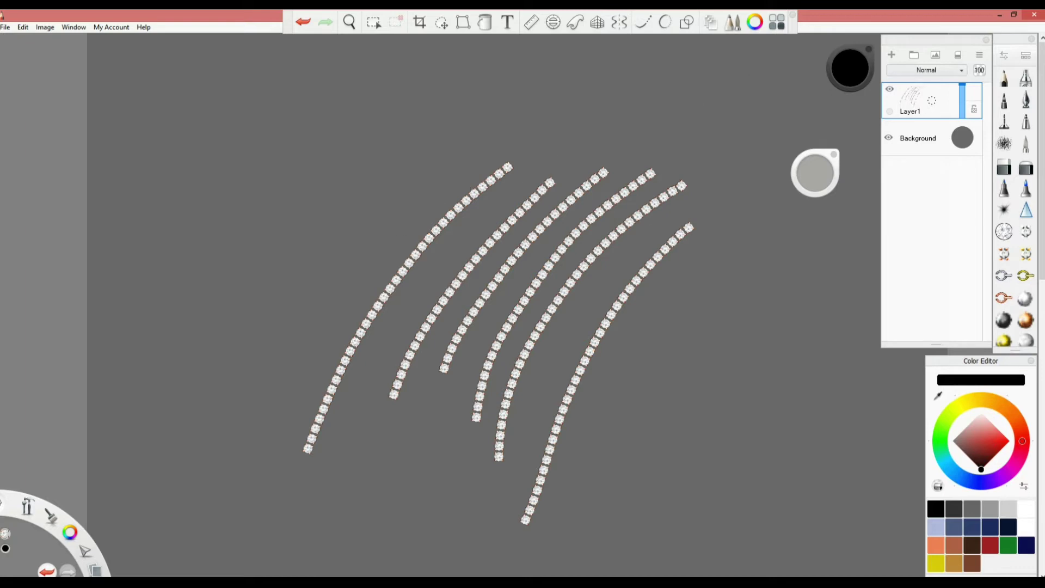
Step: Set the brush's heavy-pressure size to 17.6 and paint five rows of round diamonds with varying pen pressure around the existing ones
click(1005, 55)
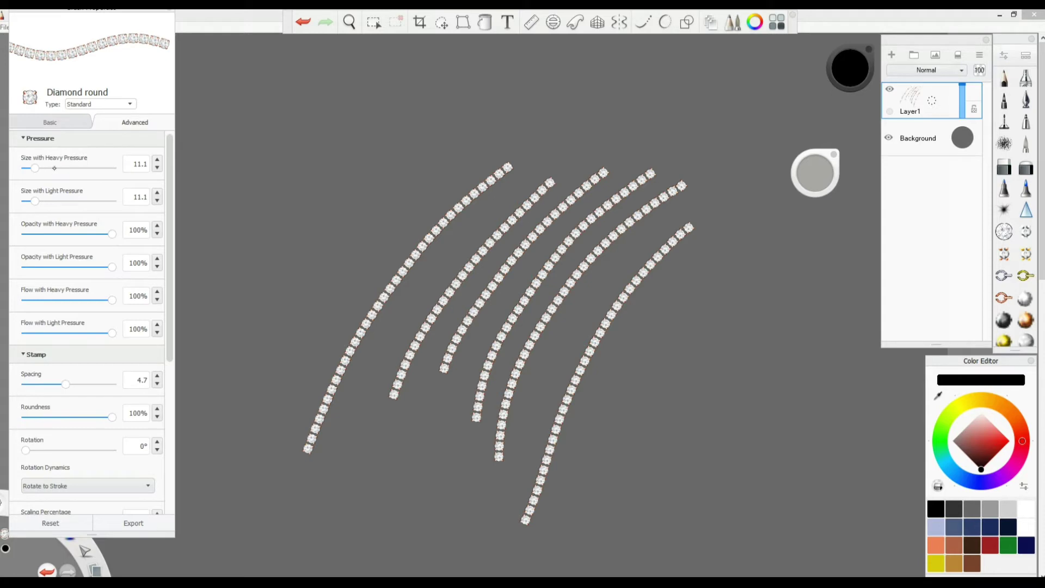
drag(38, 171, 41, 169)
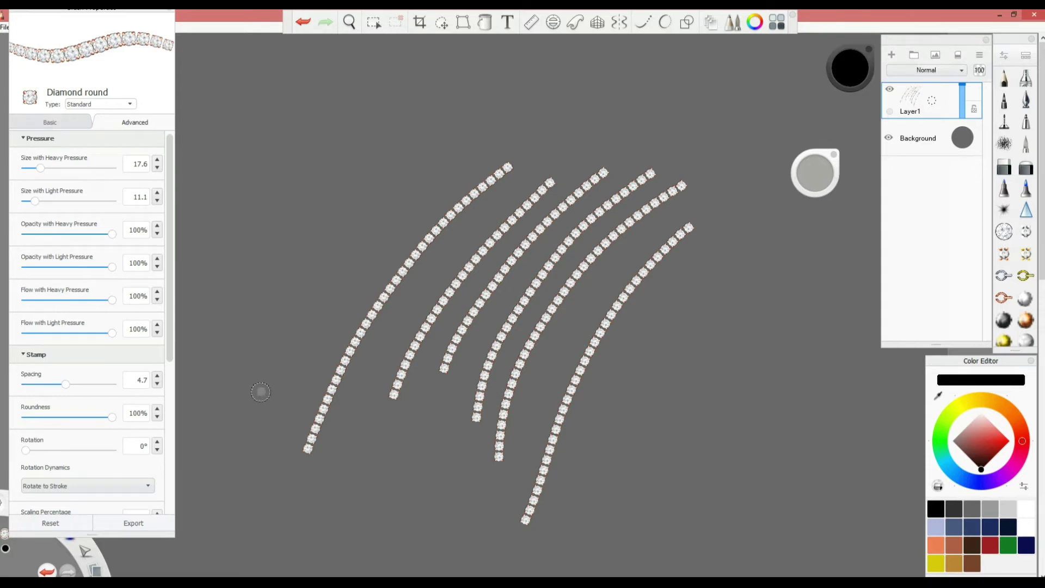
mouse_move(271, 375)
mouse_down()
mouse_move(266, 386)
mouse_move(336, 267)
mouse_up()
mouse_move(253, 329)
mouse_down()
mouse_move(287, 263)
mouse_move(460, 120)
mouse_move(689, 119)
mouse_up()
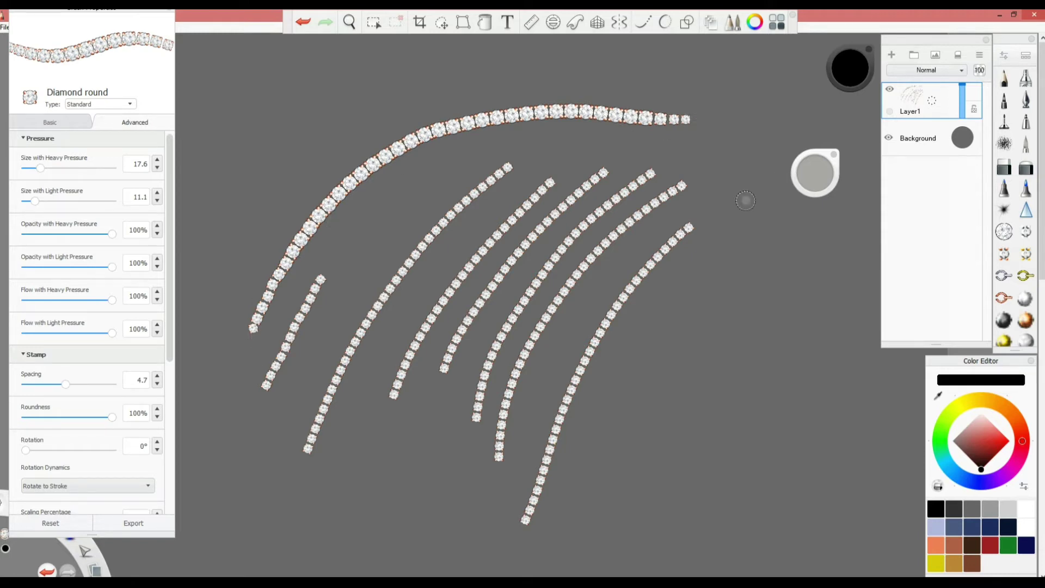
mouse_move(764, 139)
mouse_down()
mouse_move(736, 237)
mouse_move(708, 575)
mouse_up()
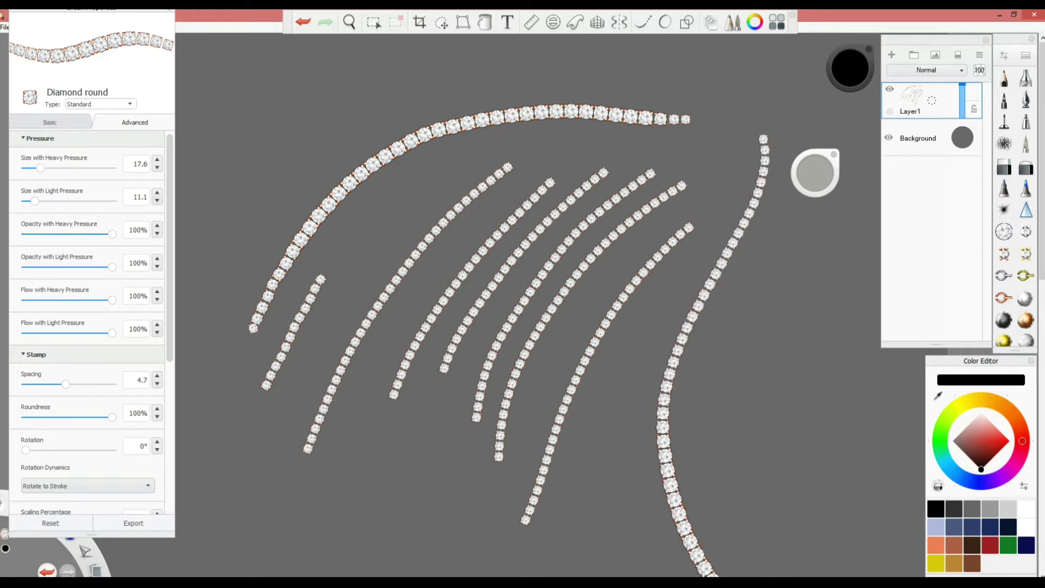
mouse_move(328, 100)
mouse_down()
mouse_move(230, 234)
mouse_move(215, 424)
mouse_move(292, 546)
mouse_up()
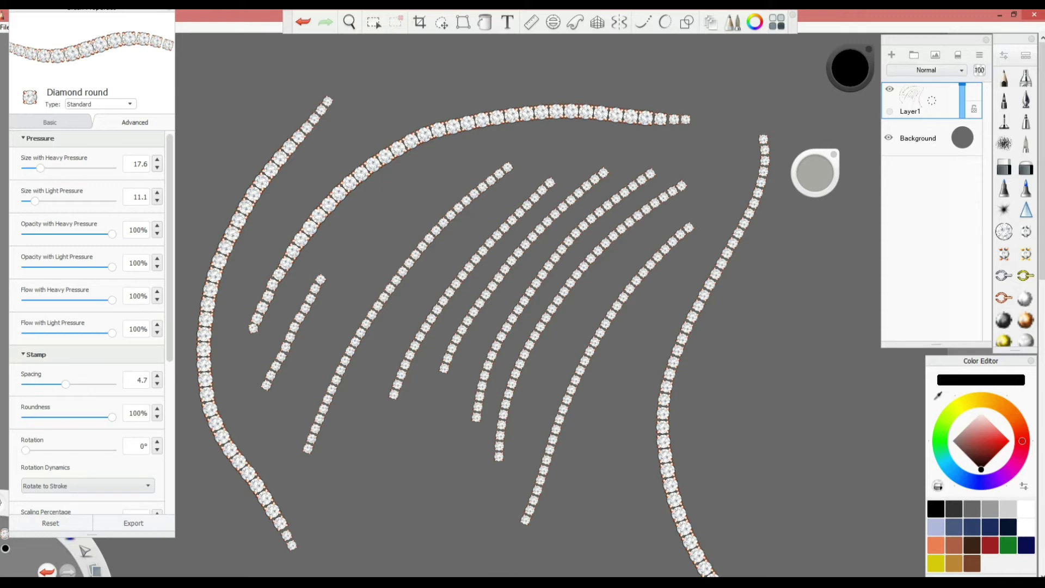
mouse_move(740, 104)
mouse_down()
mouse_move(741, 89)
mouse_move(563, 345)
mouse_move(587, 475)
mouse_up()
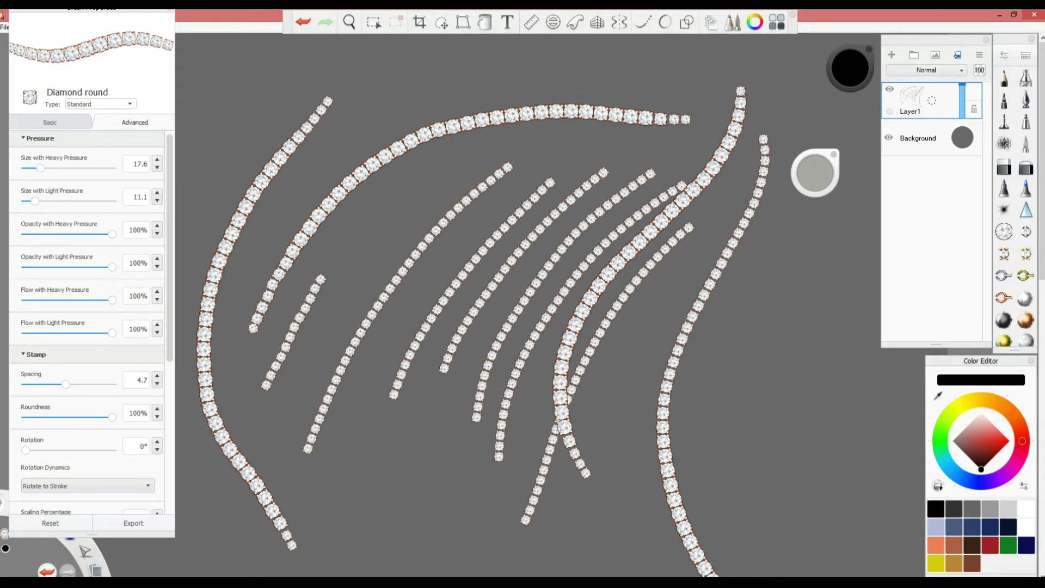
Step: Clear Layer1 and choose the Diamond pear brush from the Pink gold diamonds set
click(958, 55)
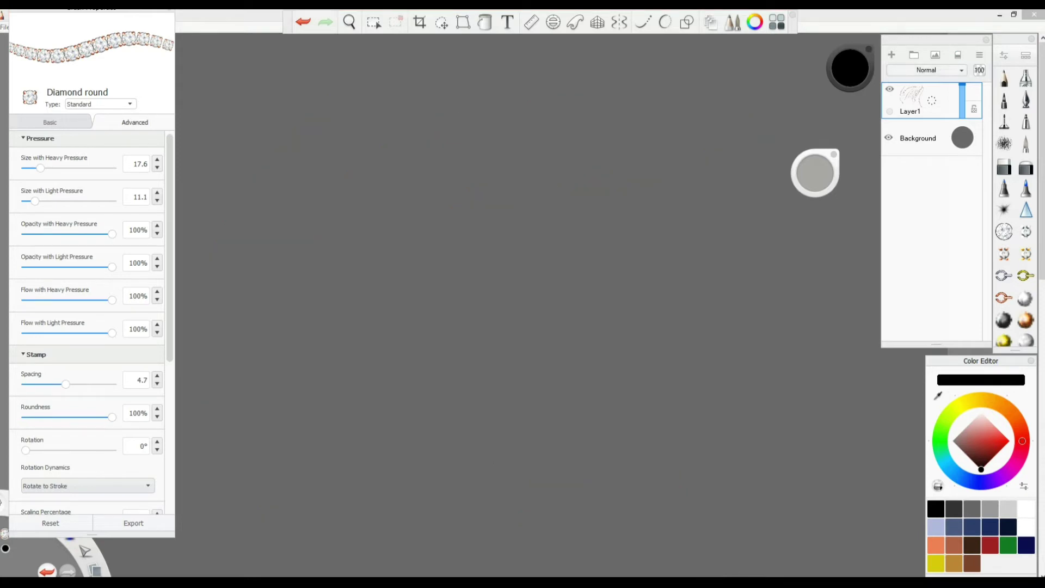
click(1026, 55)
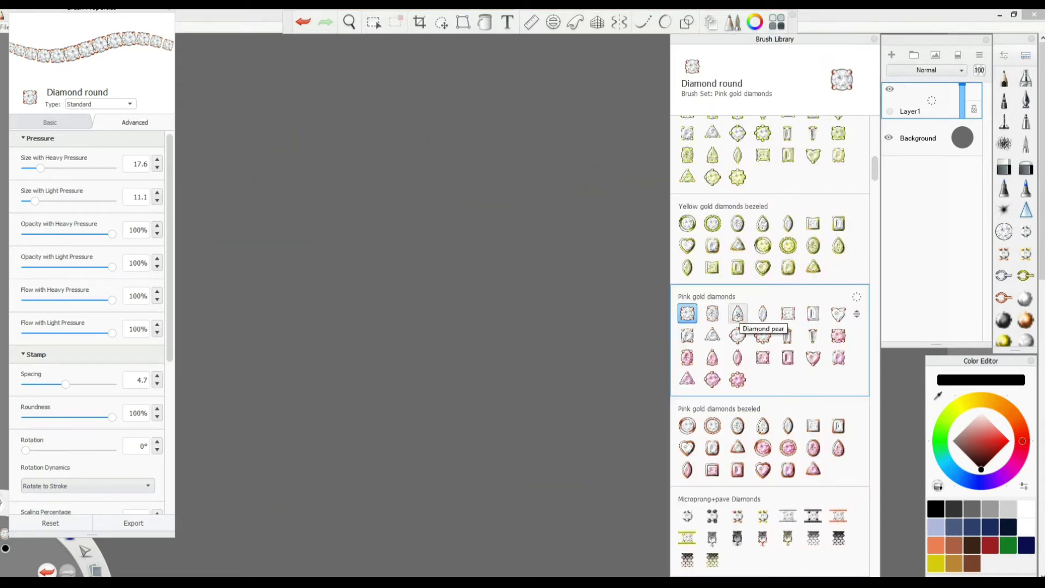
click(739, 314)
click(1025, 55)
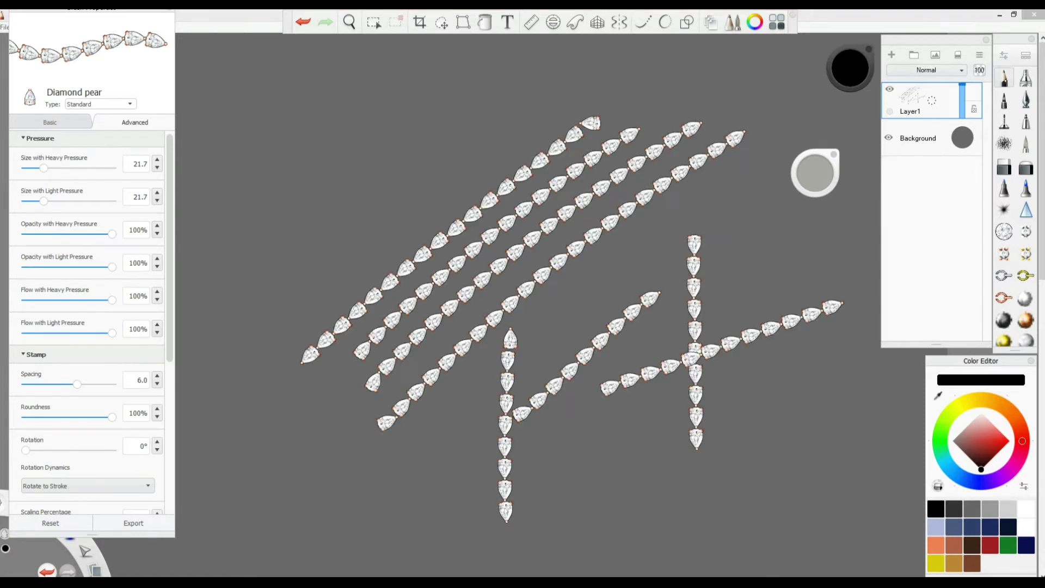
Step: Sketch a small eight-petal flower outline with the Pencil beside the vertical row of pear diamonds
click(1004, 80)
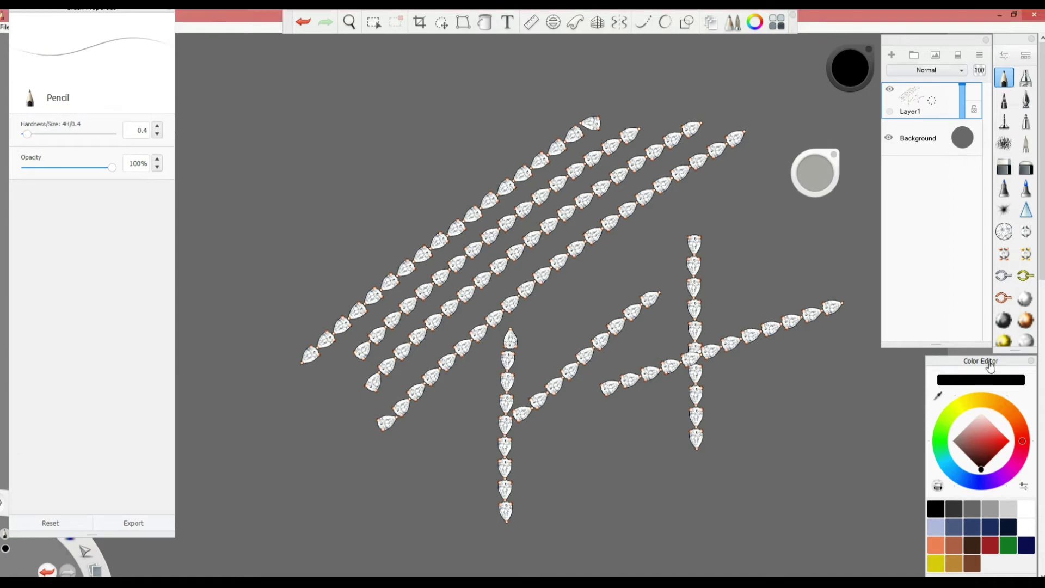
mouse_move(758, 243)
mouse_down()
mouse_move(721, 263)
mouse_move(759, 257)
mouse_move(752, 281)
mouse_up()
mouse_move(740, 238)
mouse_down()
mouse_move(744, 264)
mouse_move(761, 240)
mouse_move(777, 252)
mouse_move(725, 283)
mouse_move(744, 267)
mouse_move(776, 284)
mouse_up()
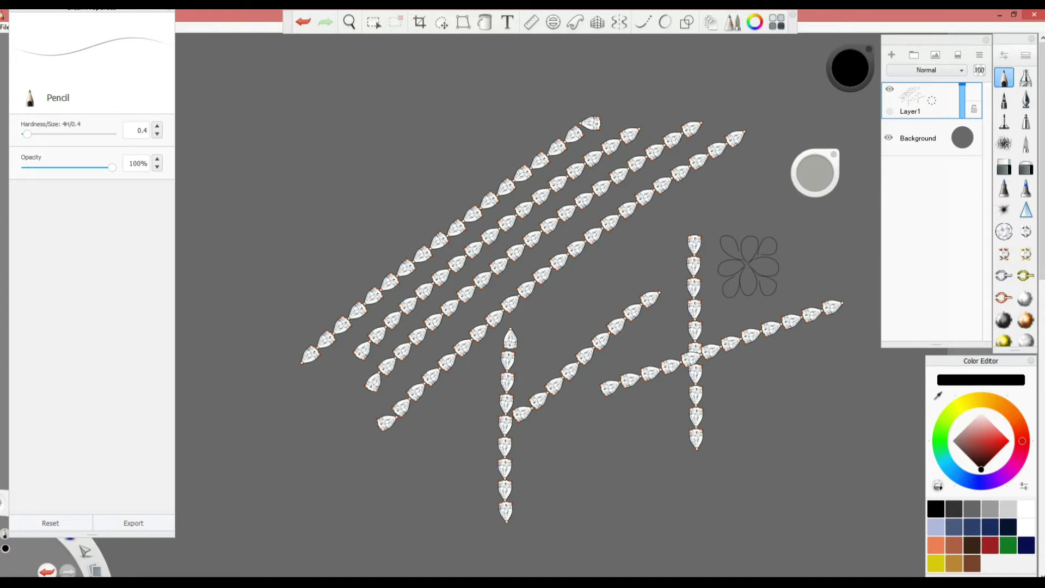
Step: Switch back to the Diamond pear brush from the Pink gold diamonds set
click(1026, 57)
click(738, 313)
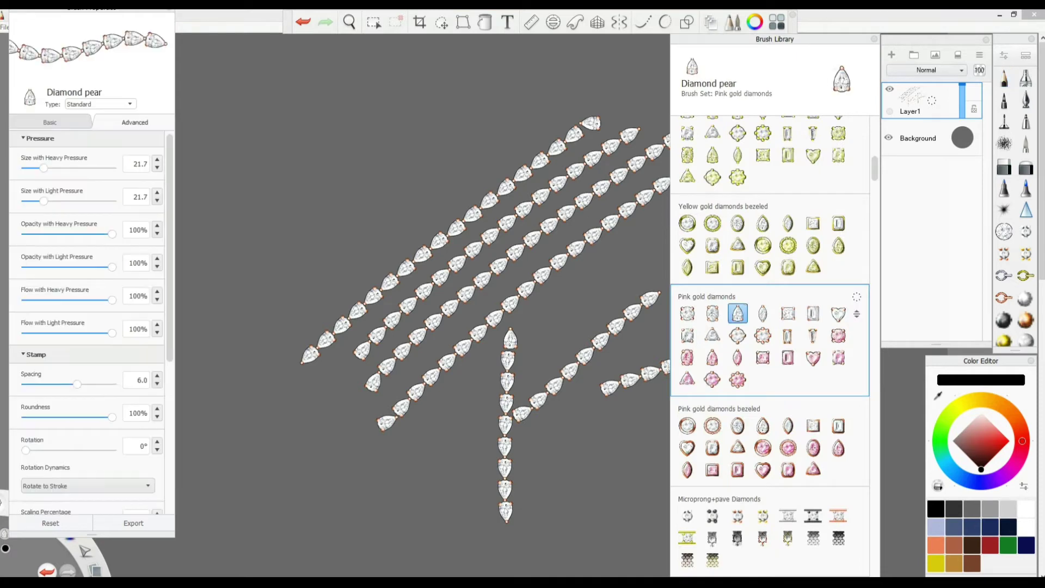
click(874, 39)
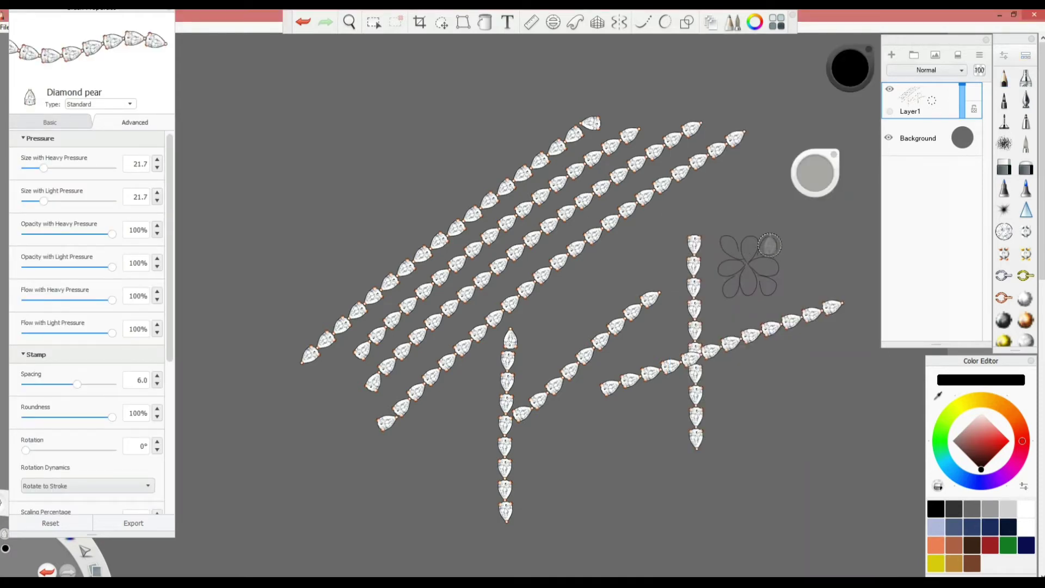
Step: Try to fill the sketched petals with freehand pear diamond strokes, and undo those strokes
mouse_move(771, 245)
mouse_down()
mouse_move(756, 256)
mouse_move(730, 246)
mouse_move(739, 262)
mouse_move(759, 255)
mouse_up()
mouse_move(729, 290)
mouse_down()
mouse_move(753, 256)
mouse_move(749, 284)
mouse_move(746, 267)
mouse_up()
mouse_move(772, 289)
mouse_down()
mouse_move(750, 269)
mouse_move(772, 265)
mouse_move(752, 246)
mouse_up()
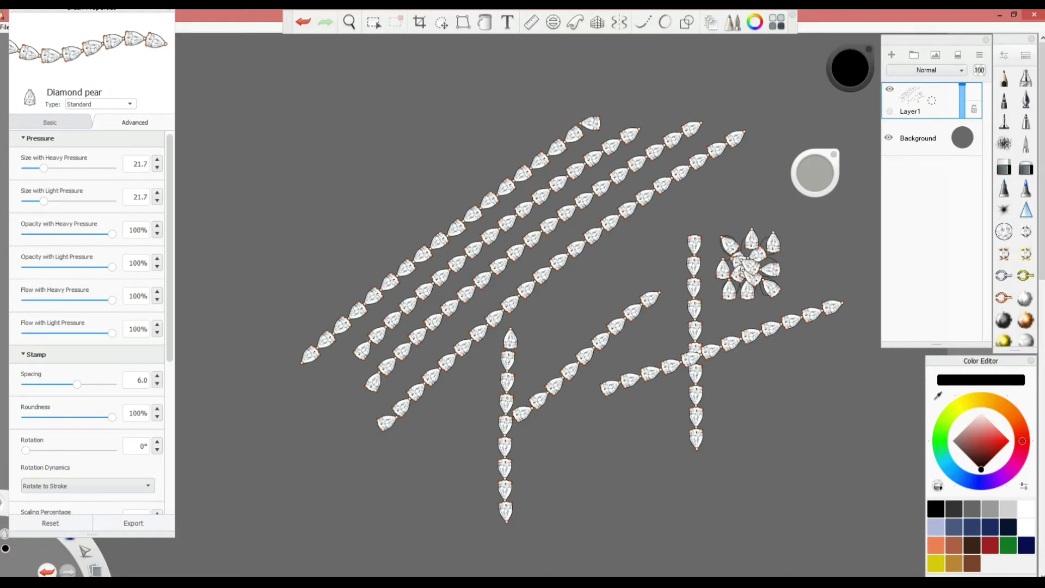
key(ctrl+z)
key(ctrl+z)
key(ctrl+z)
key(ctrl+z)
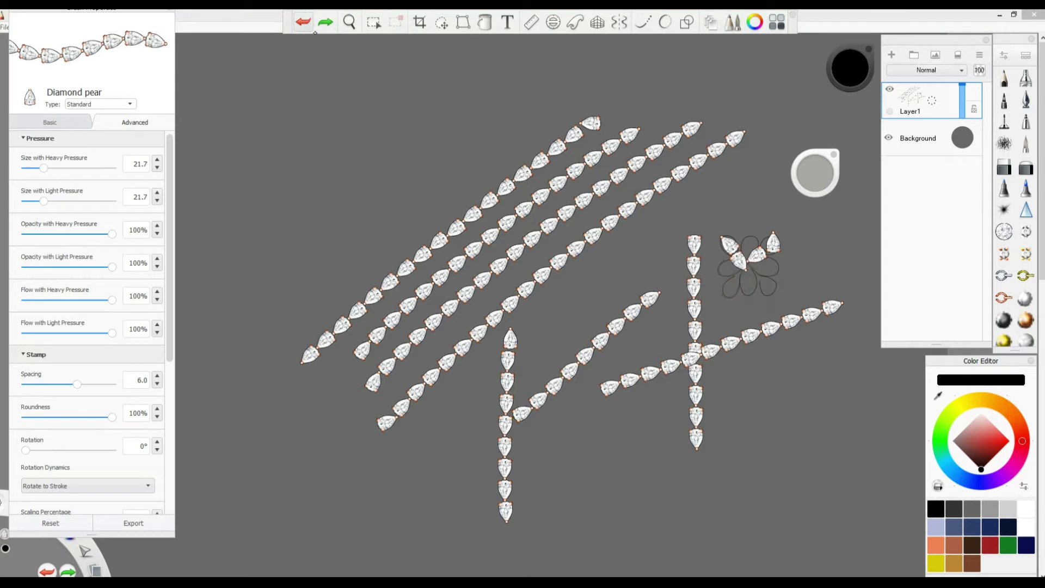
click(310, 25)
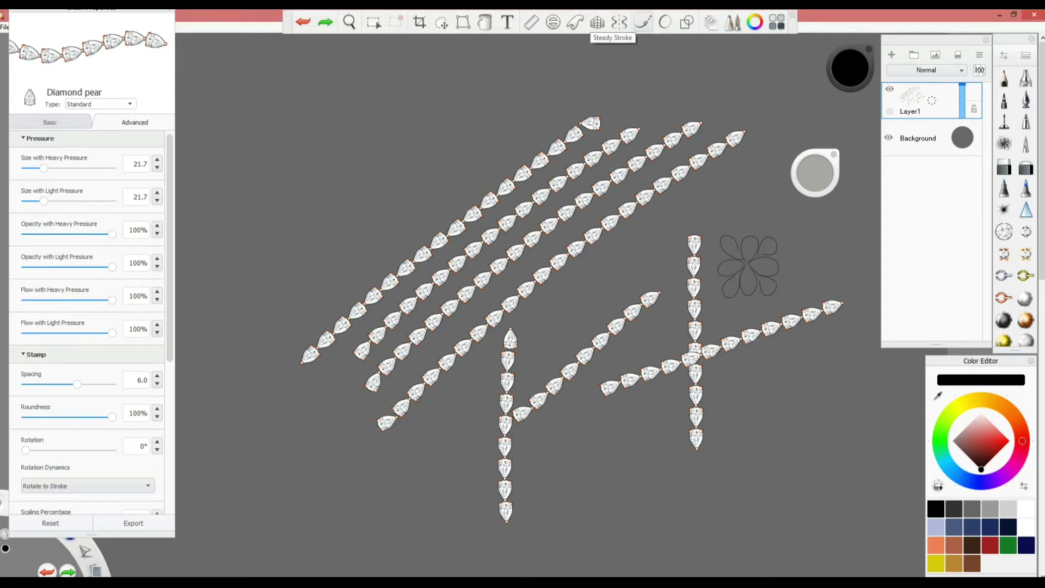
Step: Turn on Steady Stroke and place one pear diamond in each of the eight petals, pointing towards the flower's centre
click(643, 22)
click(643, 22)
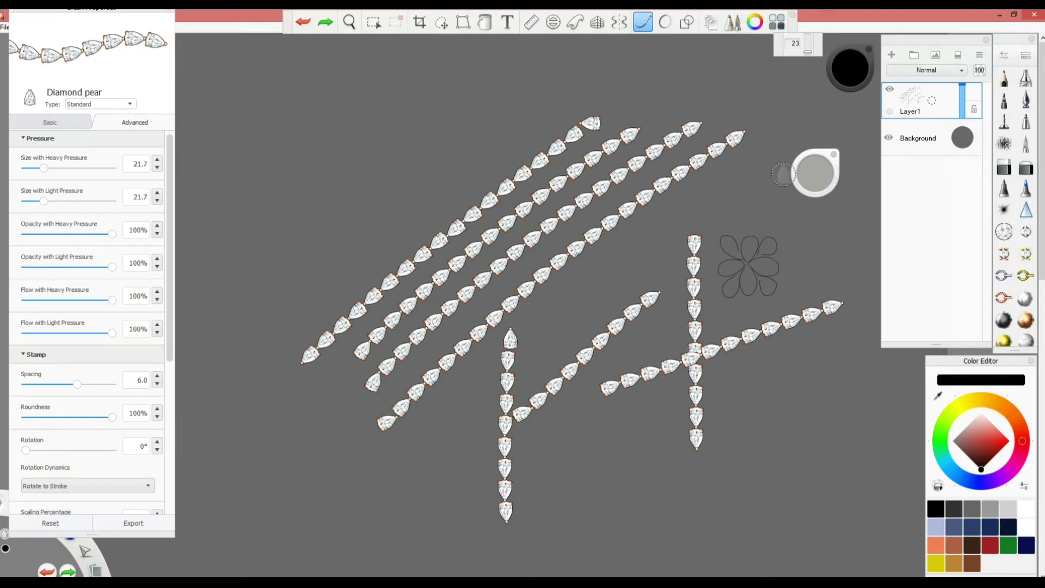
click(768, 246)
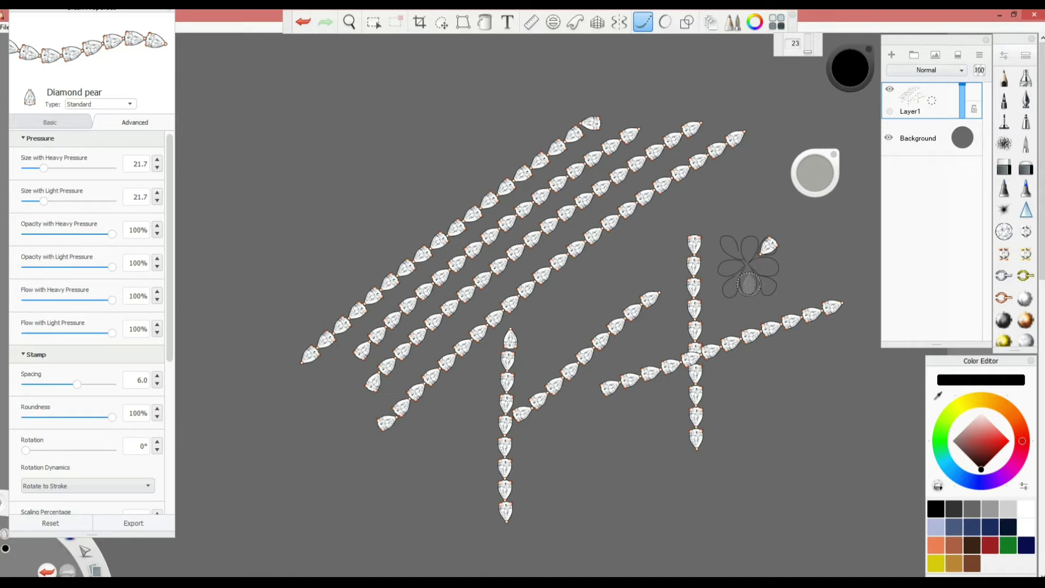
click(748, 281)
click(748, 246)
click(731, 250)
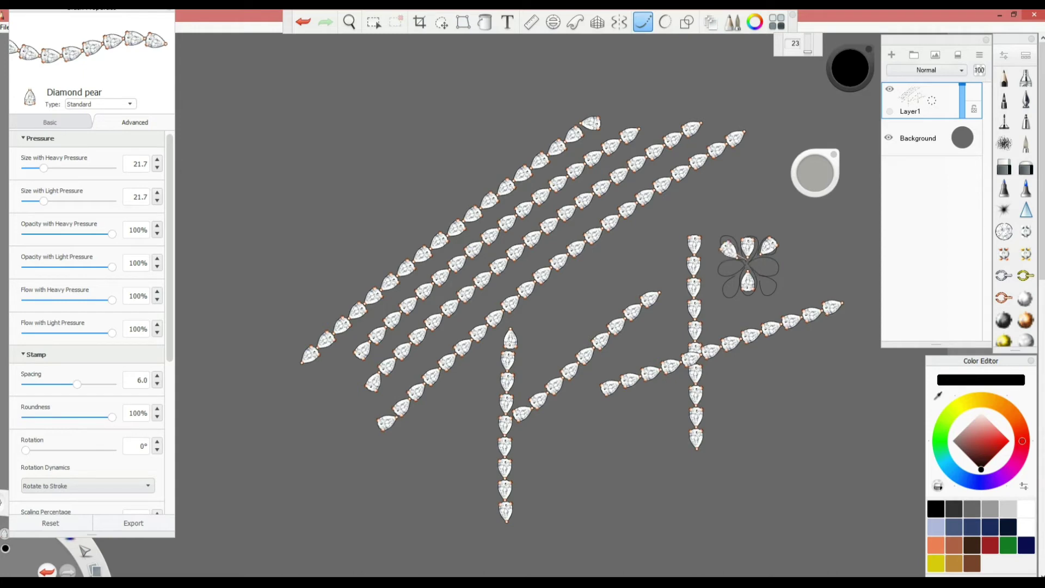
click(729, 268)
click(732, 286)
click(767, 267)
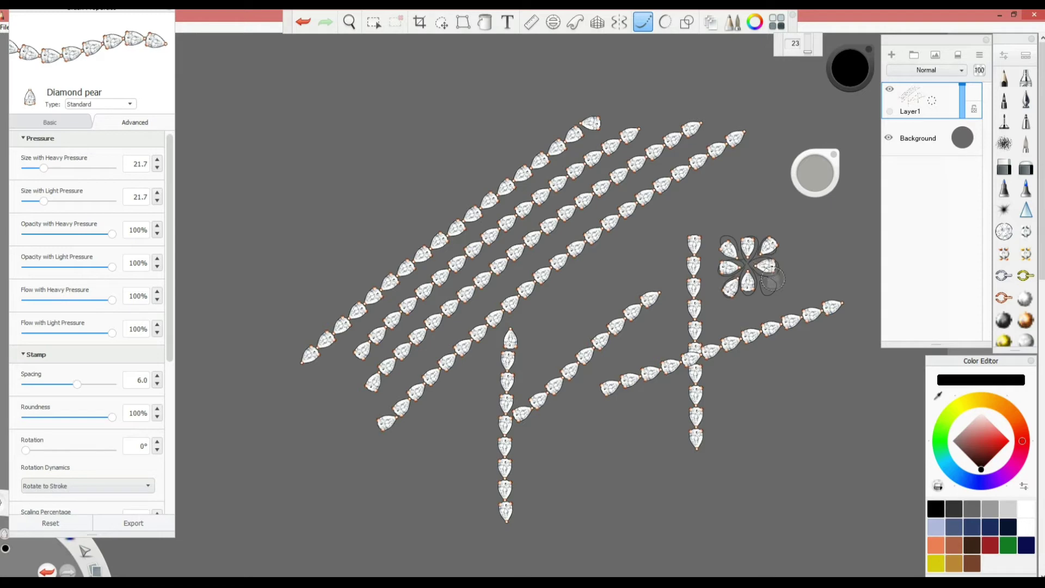
click(768, 286)
Step: Undo all the pear diamonds placed in the flower, keeping its pencil outline
key(ctrl+z)
key(ctrl+z)
key(ctrl+z)
key(ctrl+z)
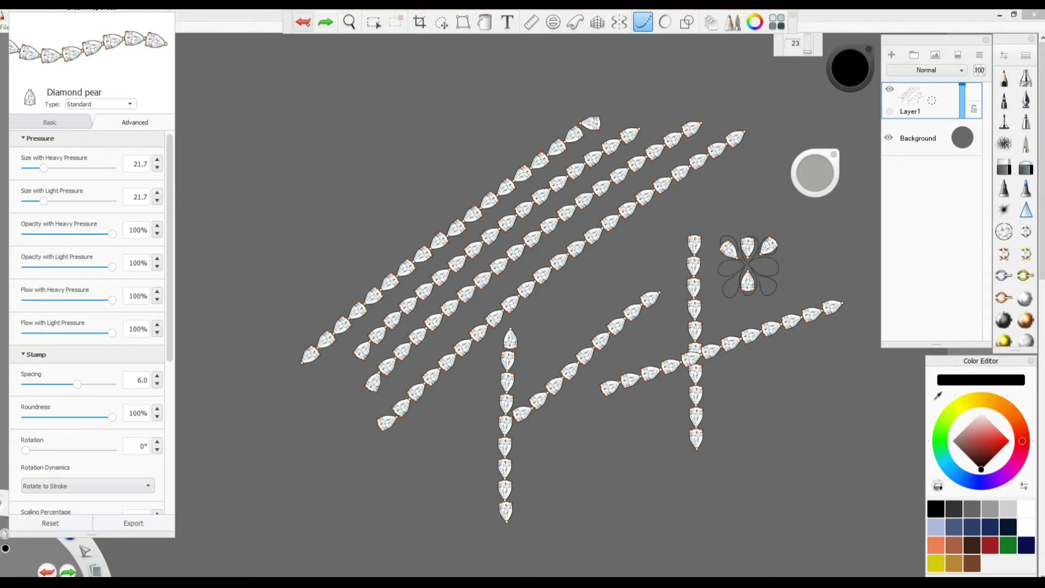
key(ctrl+z)
key(ctrl+z)
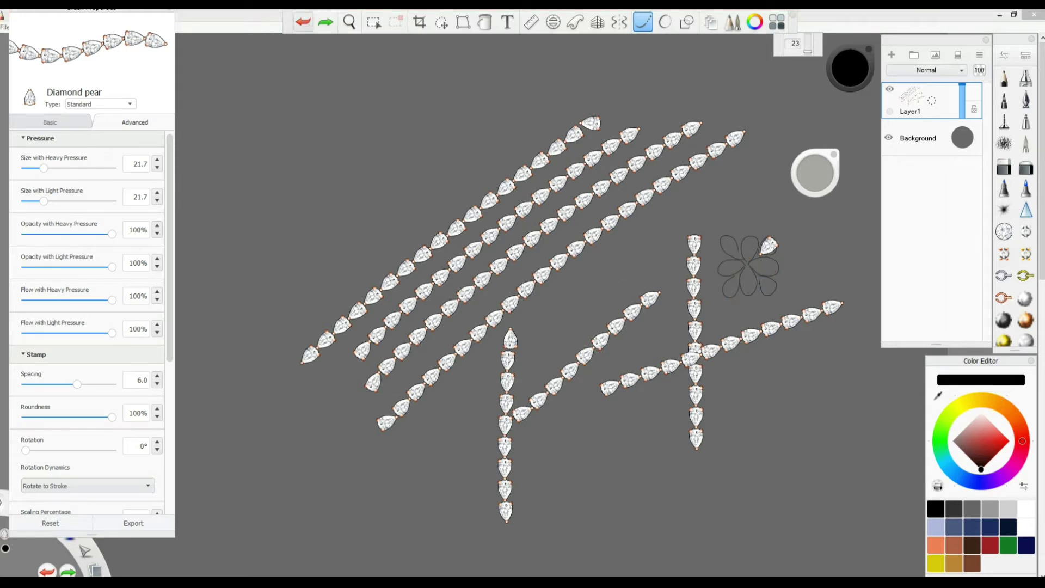
click(304, 22)
Step: Enlarge the brush to 27.9 and place pear diamonds in the flower's upper, lower, right and left petals
mouse_move(815, 173)
mouse_down()
mouse_move(834, 173)
mouse_move(814, 184)
mouse_up()
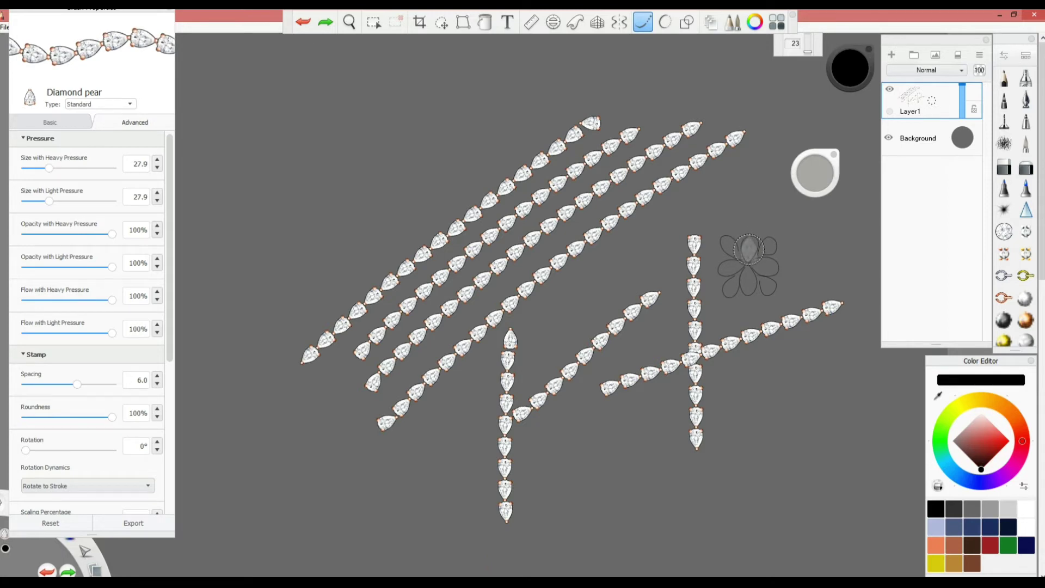
click(747, 248)
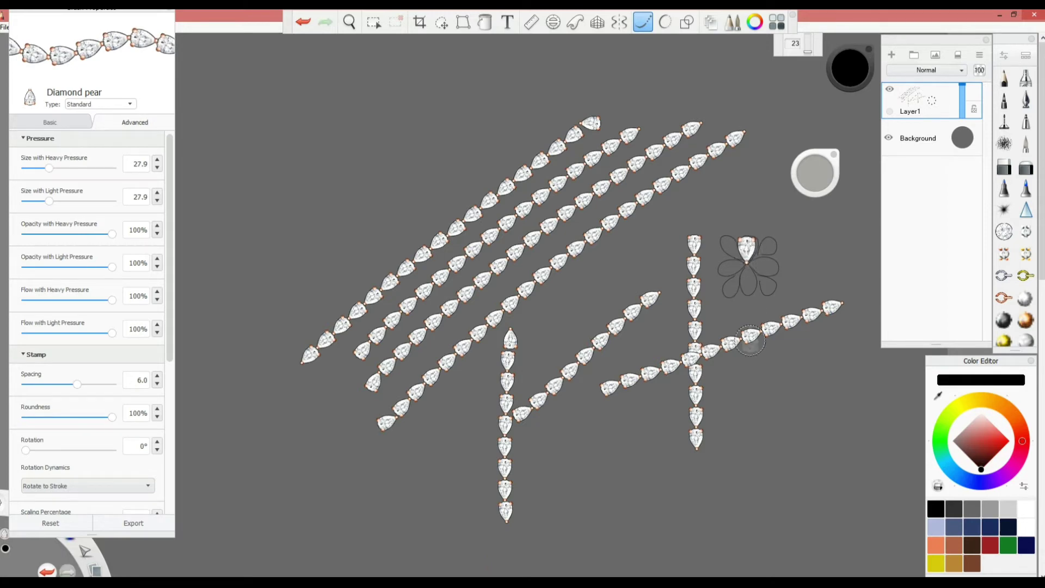
click(747, 280)
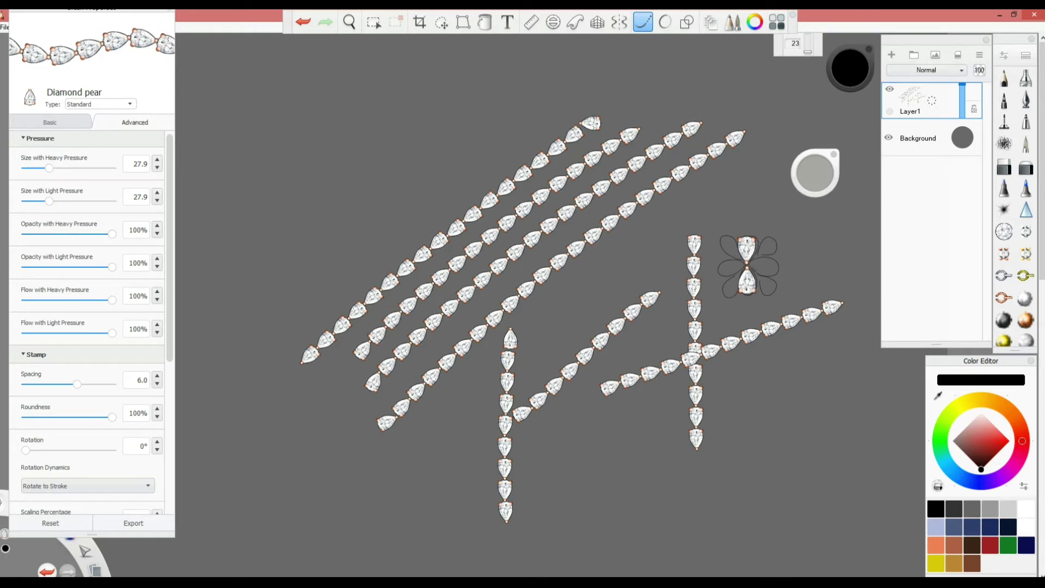
click(764, 264)
click(731, 265)
Step: Reduce the brush size to 22.8 and place one pear diamond in each of the flower's diagonal petals
mouse_move(815, 173)
mouse_down()
mouse_move(799, 176)
mouse_move(792, 196)
mouse_up()
drag(766, 245, 746, 266)
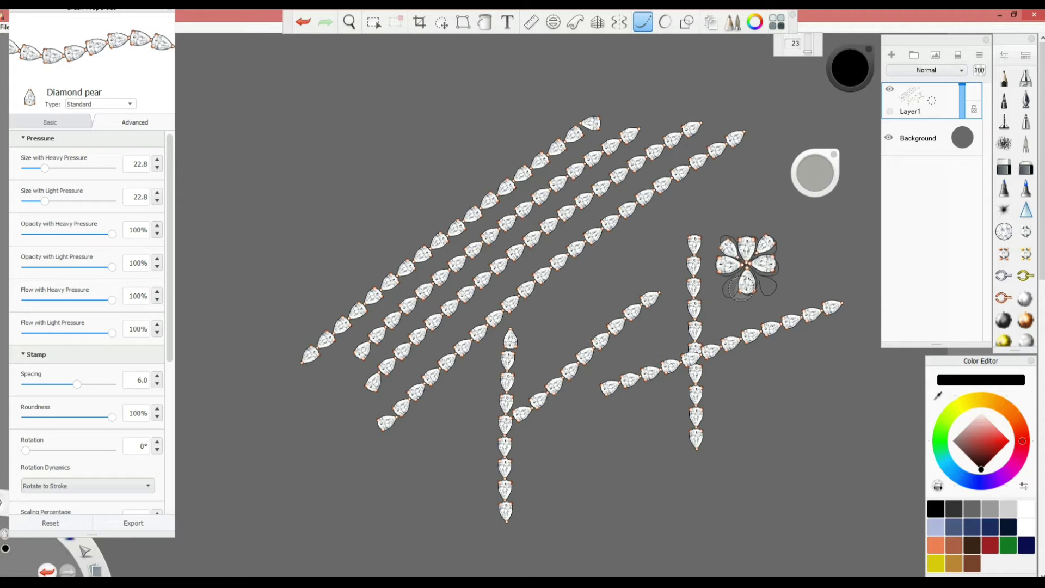
click(731, 281)
click(767, 283)
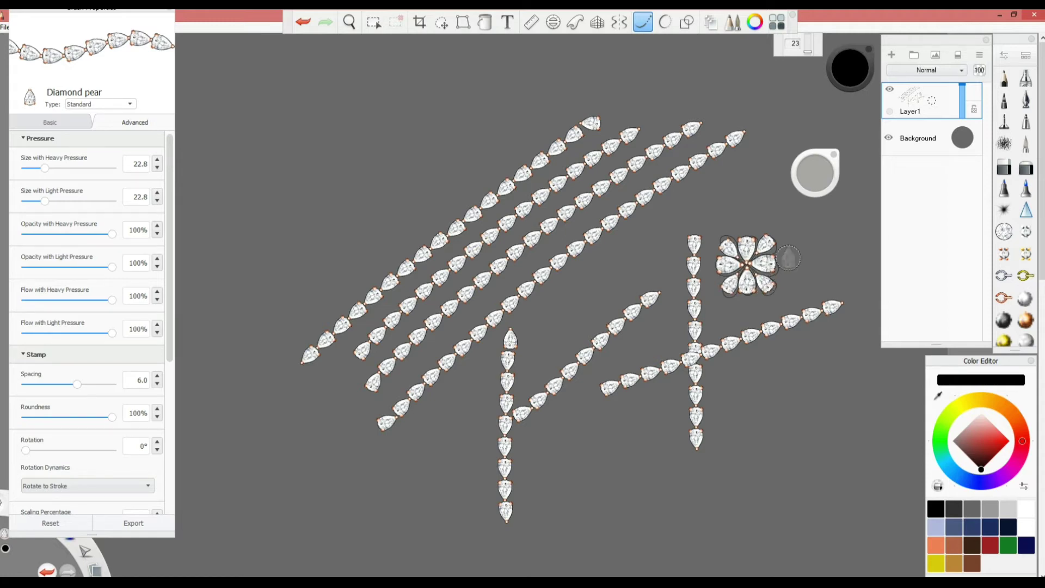
Step: Raise the Steady Stroke level to 86 and paint a large smooth loop of pear diamonds around the existing rows
drag(808, 52, 808, 45)
drag(812, 262, 782, 311)
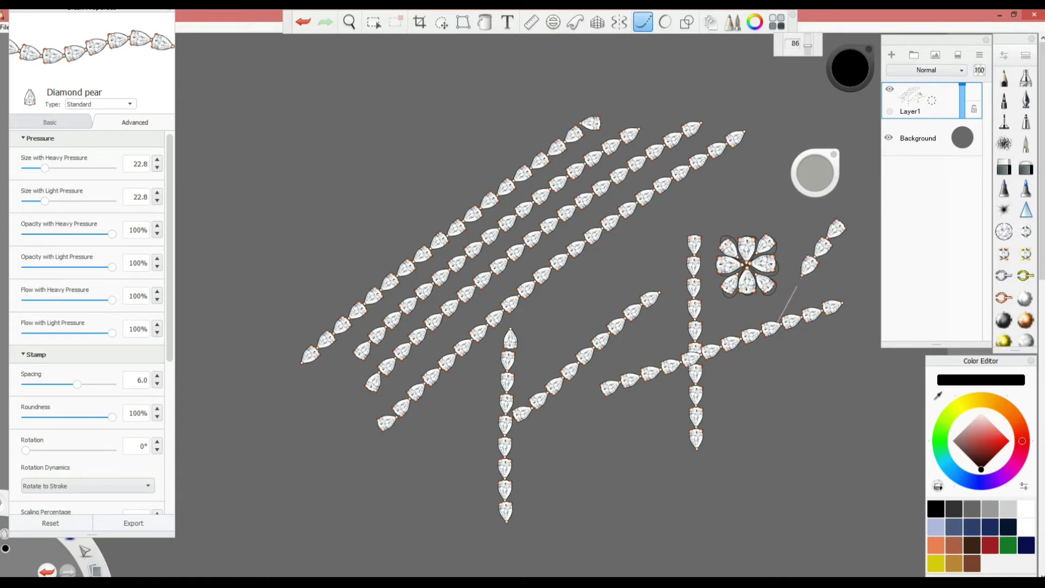
mouse_move(778, 321)
mouse_down()
mouse_move(739, 431)
mouse_move(681, 484)
mouse_move(629, 503)
mouse_move(513, 504)
mouse_move(426, 464)
mouse_move(367, 396)
mouse_move(348, 321)
mouse_move(348, 254)
mouse_move(379, 193)
mouse_move(433, 142)
mouse_move(501, 112)
mouse_move(556, 105)
mouse_move(620, 113)
mouse_move(666, 161)
mouse_move(661, 243)
mouse_up()
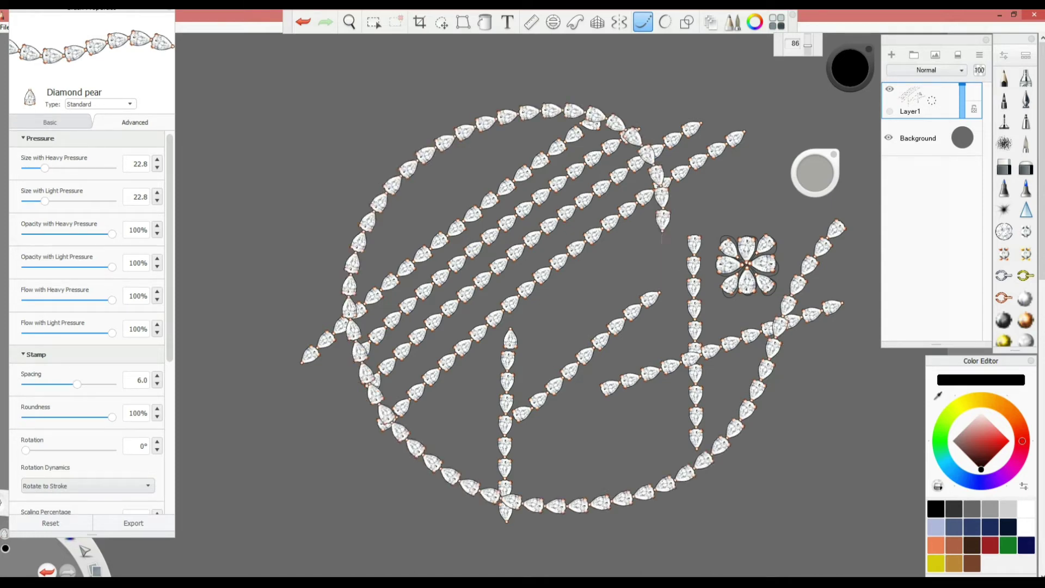
Step: Paint a wide outer arc of pear diamonds with Steady Stroke off, and clear the layer
click(643, 22)
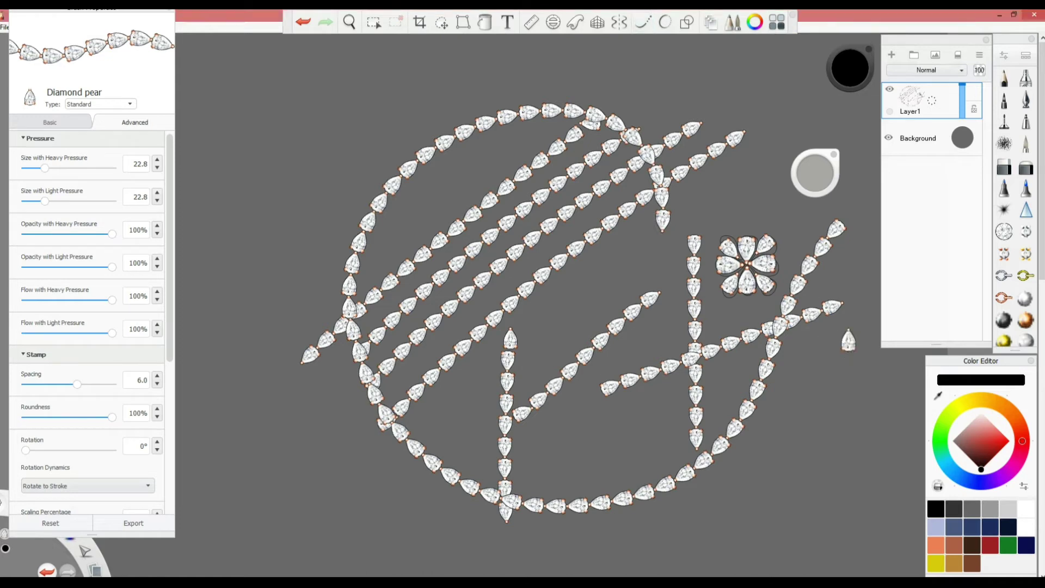
mouse_move(848, 340)
mouse_down()
mouse_move(804, 446)
mouse_move(760, 499)
mouse_move(702, 530)
mouse_move(635, 549)
mouse_move(458, 555)
mouse_move(360, 500)
mouse_move(300, 408)
mouse_move(288, 320)
mouse_move(320, 213)
mouse_move(428, 125)
mouse_move(531, 90)
mouse_up()
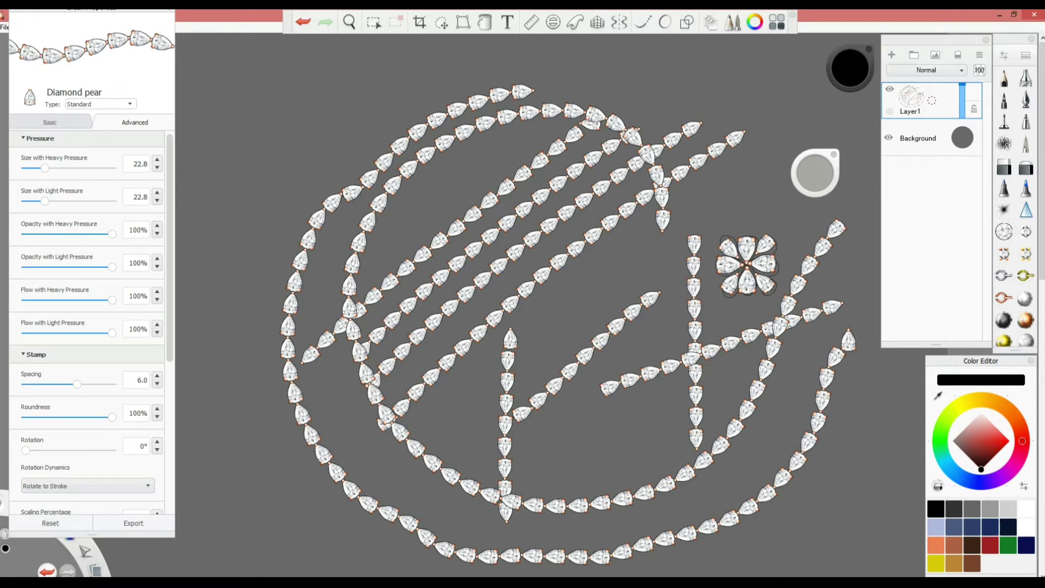
click(956, 55)
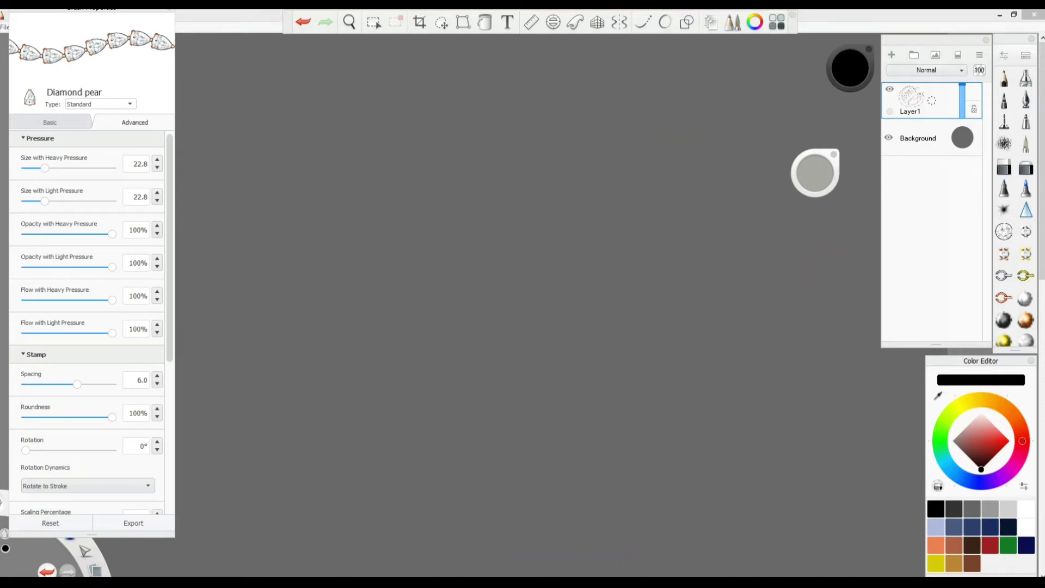
Step: Select the Diamond trillian brush from the Pink gold diamonds set and paint an S-shaped row and two circles
click(643, 22)
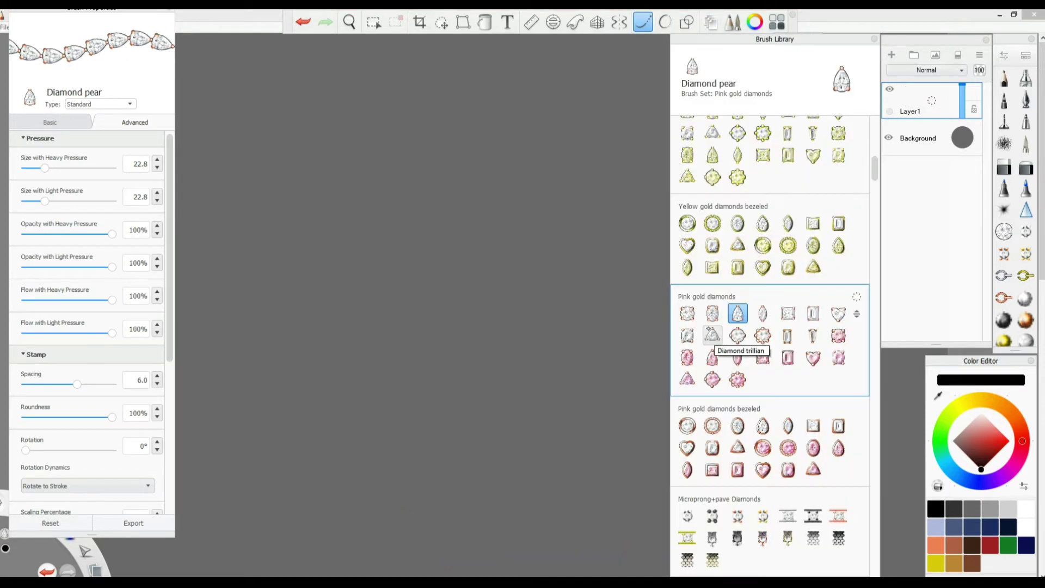
click(713, 335)
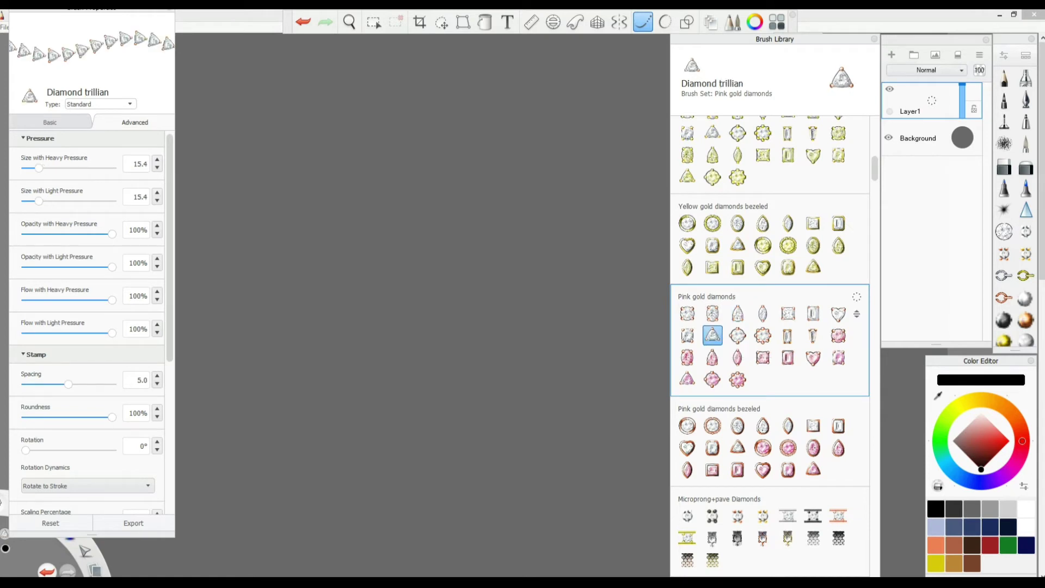
mouse_move(682, 172)
mouse_down()
mouse_move(582, 343)
mouse_move(490, 445)
mouse_up()
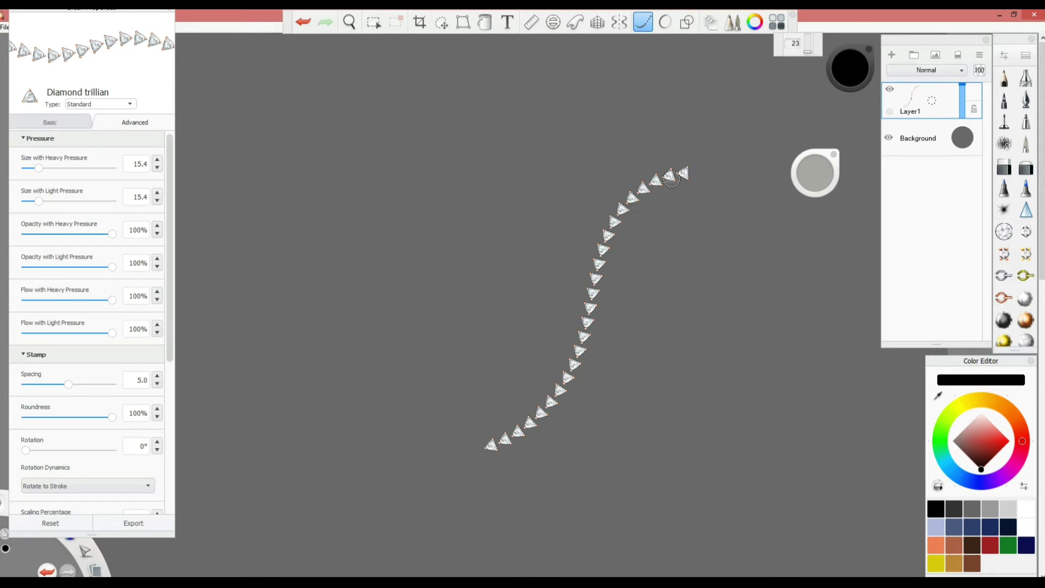
mouse_move(417, 182)
mouse_down()
mouse_move(346, 187)
mouse_move(400, 362)
mouse_move(501, 294)
mouse_move(495, 215)
mouse_move(428, 159)
mouse_up()
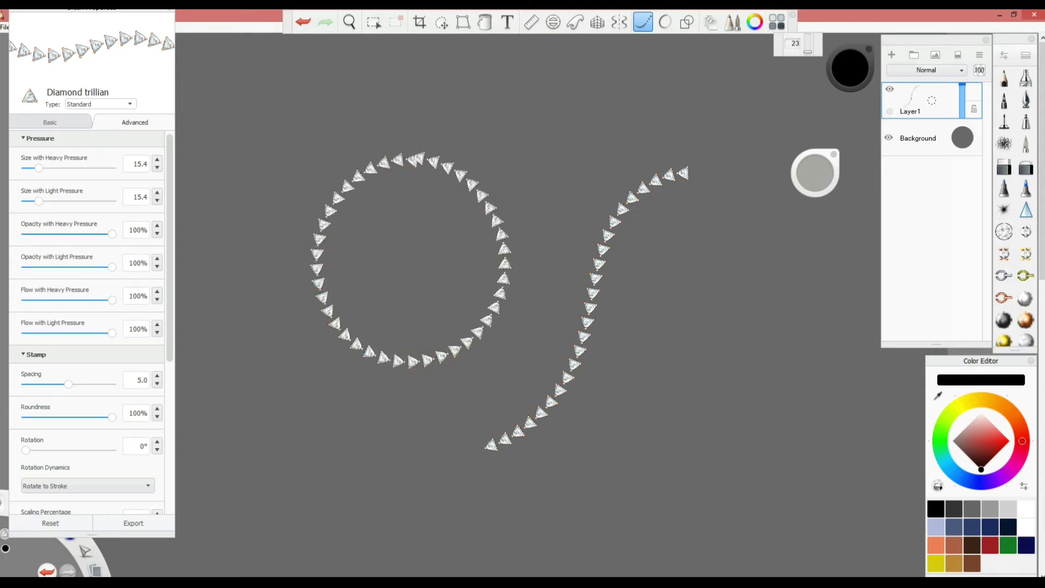
mouse_move(765, 275)
mouse_down()
mouse_move(681, 291)
mouse_move(657, 426)
mouse_move(732, 470)
mouse_move(806, 427)
mouse_move(826, 359)
mouse_move(799, 307)
mouse_move(752, 271)
mouse_up()
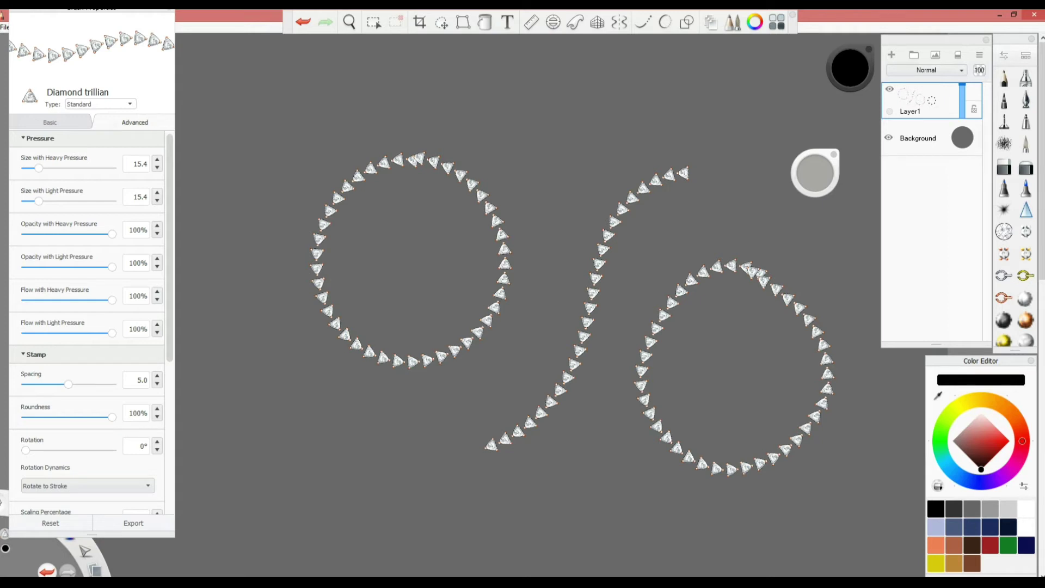
Step: Undo the S-shaped row and both circles of trillian diamonds
key(ctrl+z)
key(ctrl+z)
key(ctrl+z)
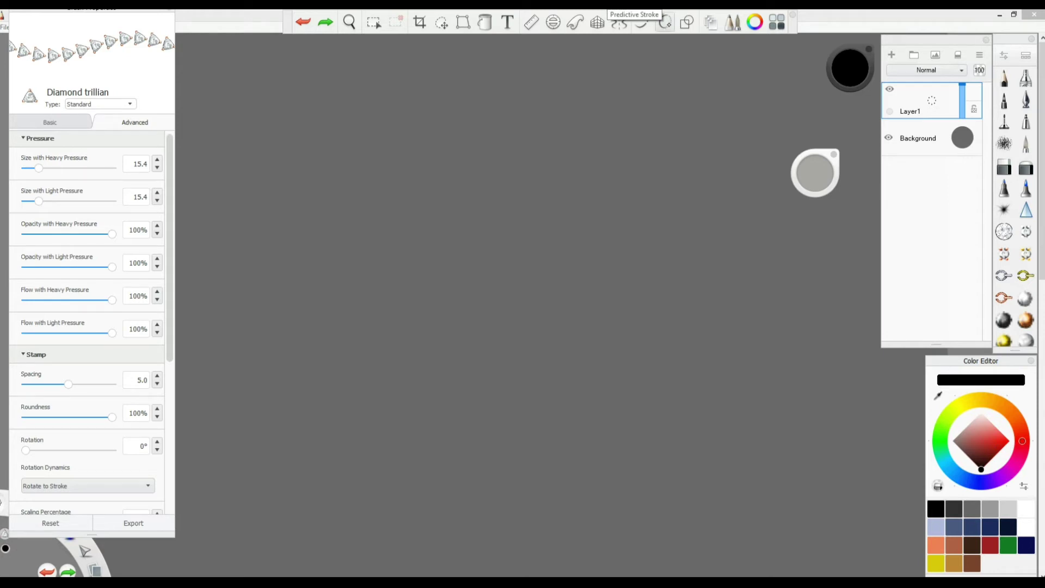
Step: Turn on Predictive Stroke and paint one large and two smaller circles of trillian diamonds
click(666, 22)
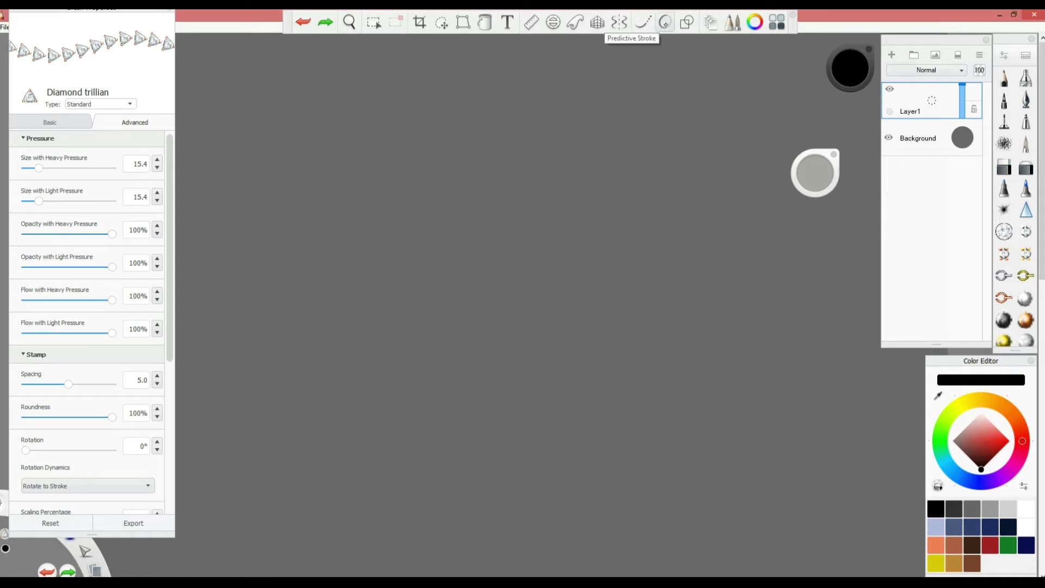
click(665, 22)
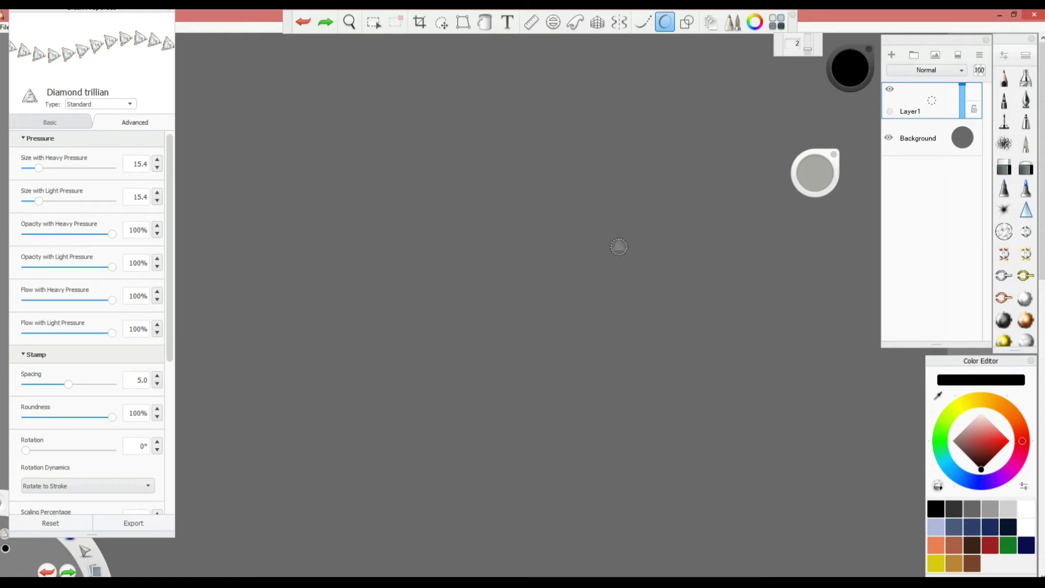
mouse_move(604, 235)
mouse_down()
mouse_move(506, 227)
mouse_move(554, 417)
mouse_move(651, 341)
mouse_move(618, 248)
mouse_up()
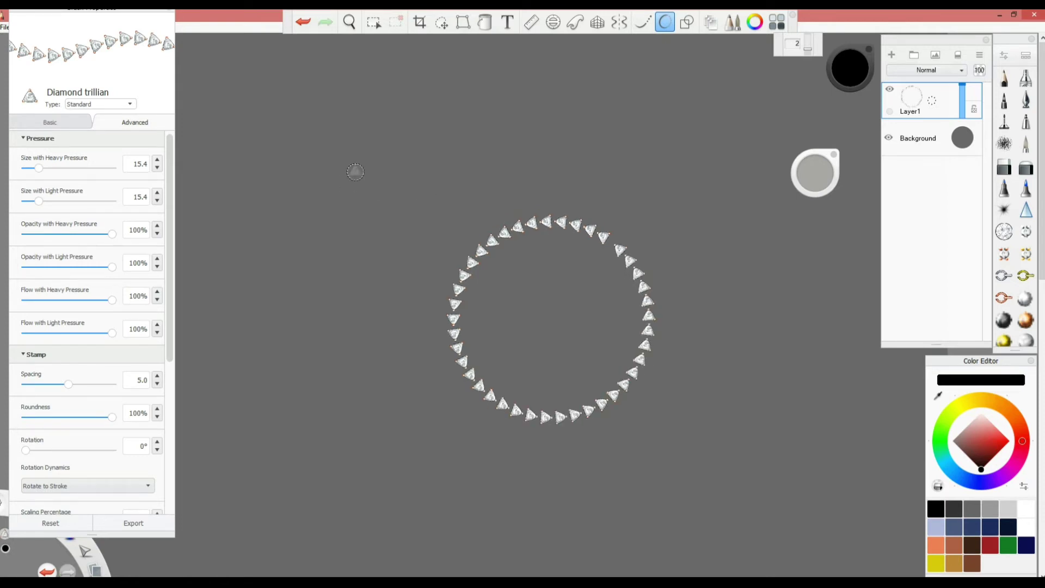
drag(354, 171, 381, 165)
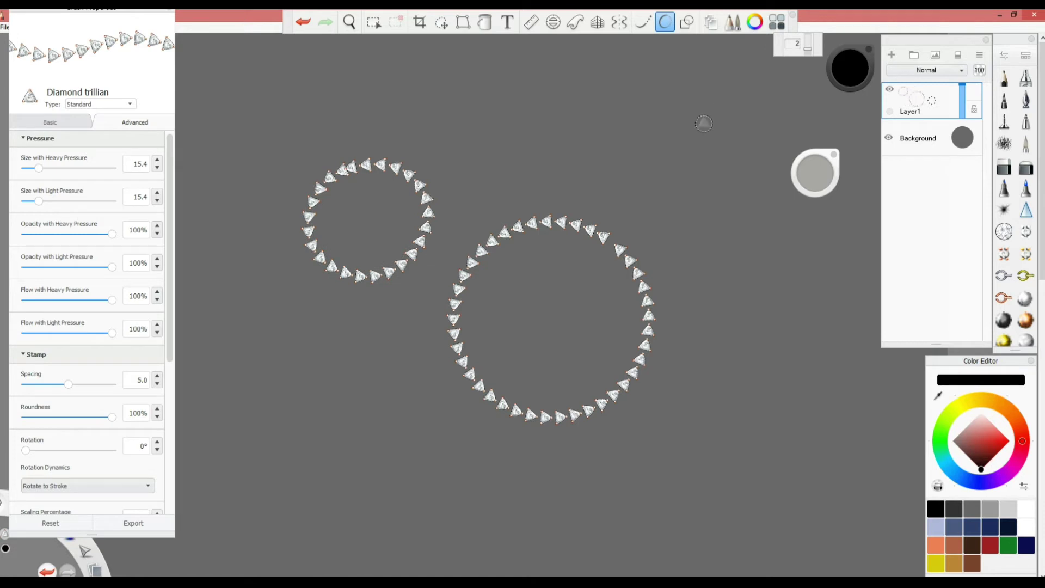
mouse_move(717, 107)
mouse_down()
mouse_move(708, 228)
mouse_move(719, 107)
mouse_up()
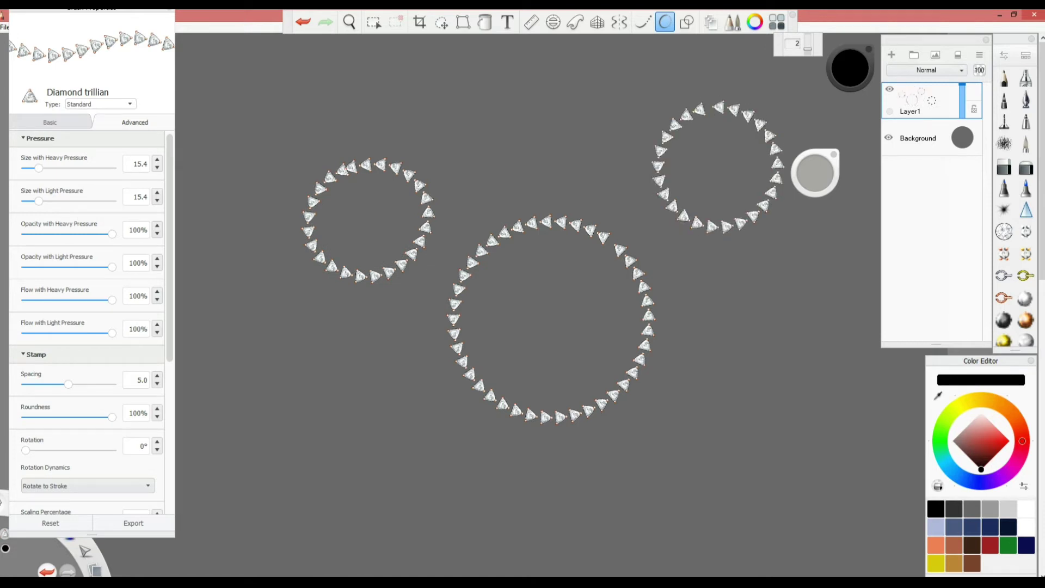
Step: Turn off Predictive Stroke, paint a freehand circle of trillian diamonds for comparison, and undo all the circles
click(668, 25)
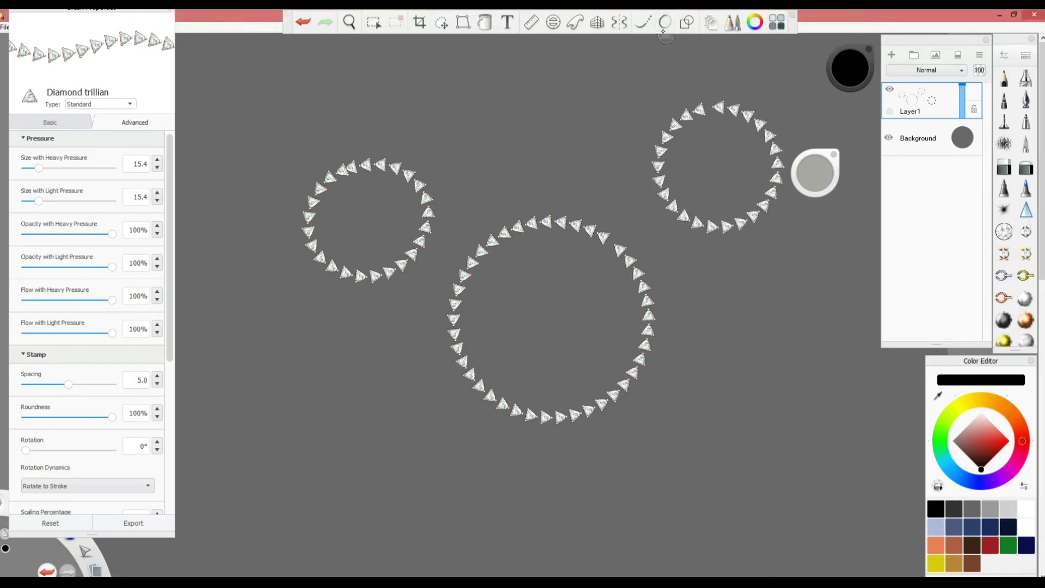
mouse_move(795, 325)
mouse_down()
mouse_move(736, 497)
mouse_move(836, 322)
mouse_up()
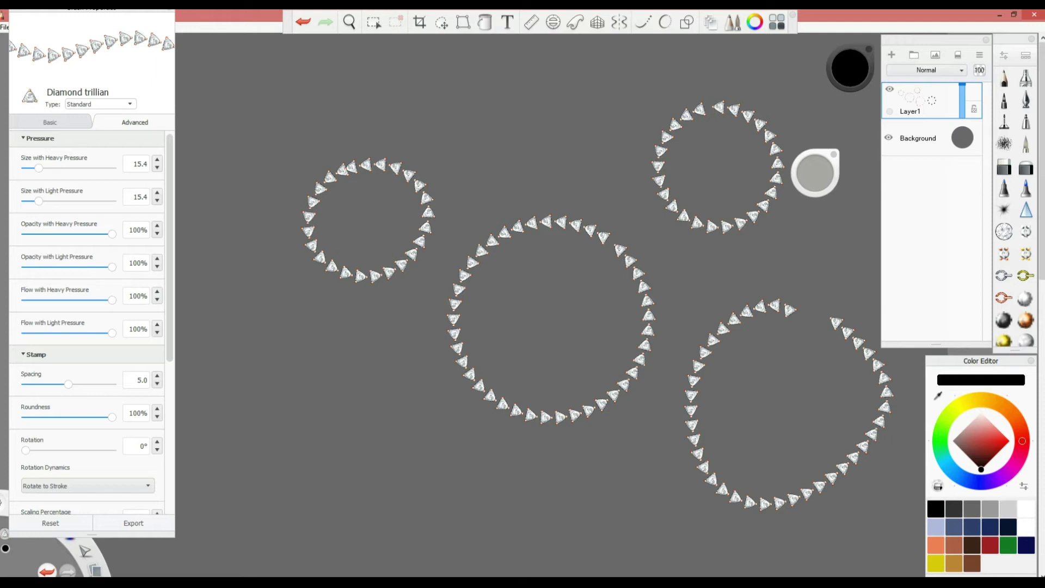
click(303, 22)
click(303, 22)
click(303, 22)
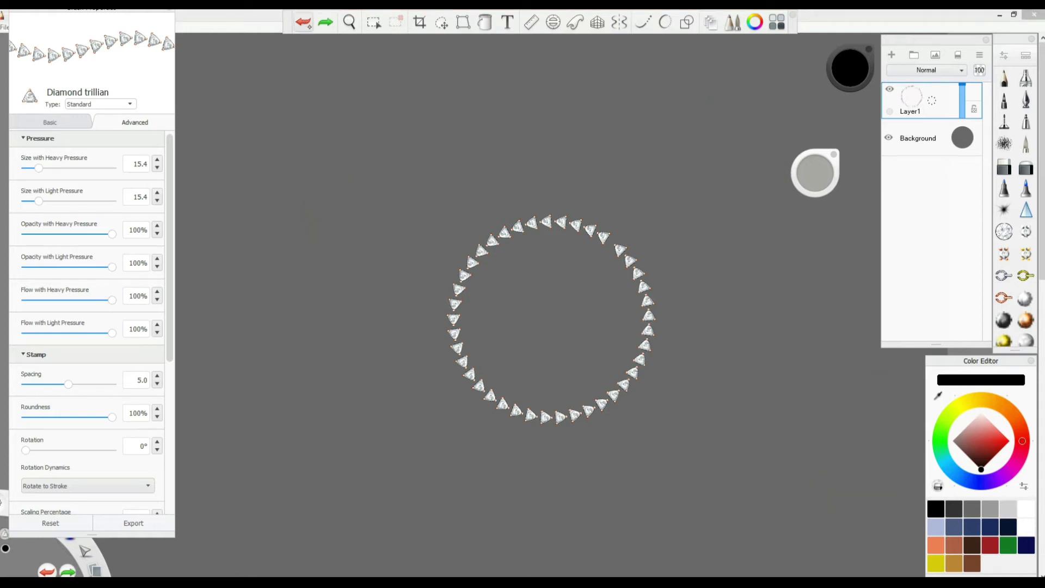
click(303, 22)
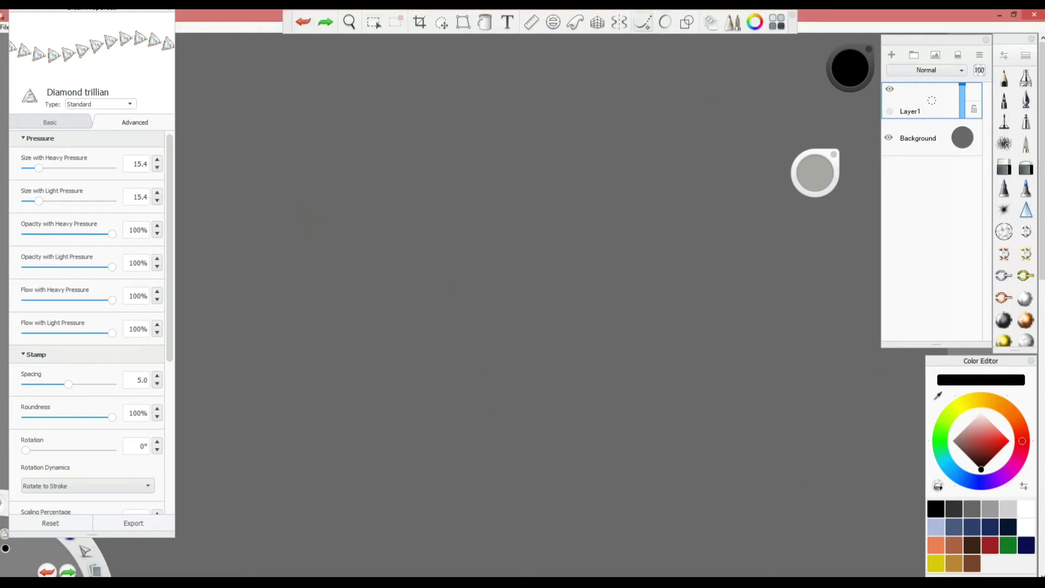
Step: Turn on Steady Stroke and select the Diamond marquise brush from the Pink gold diamonds bezeled set
click(643, 21)
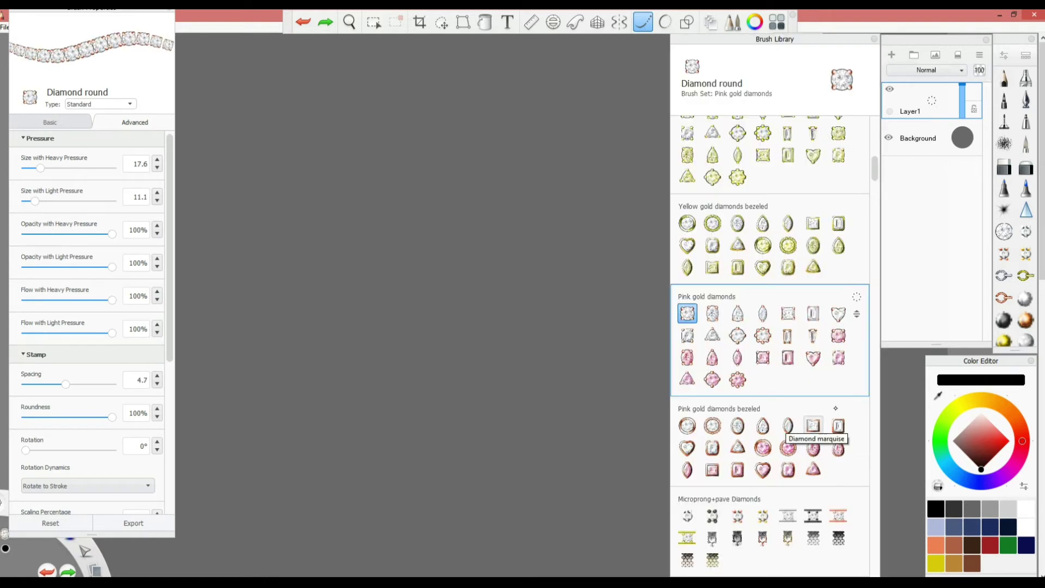
click(788, 426)
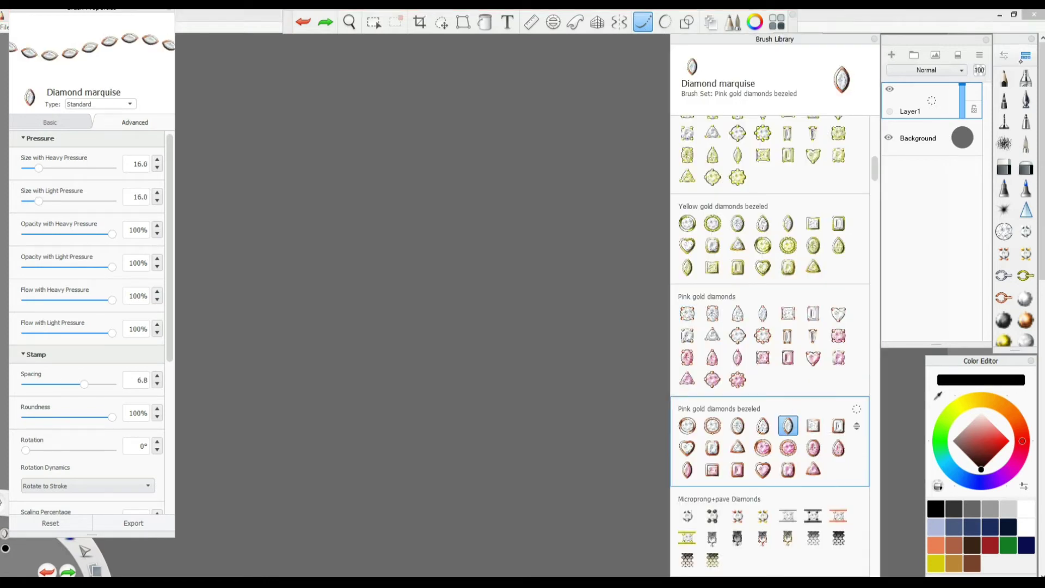
click(1022, 60)
Step: Sketch a small sprig of six pointed leaves near the canvas centre with the Pencil, leaving symmetry off
click(1003, 78)
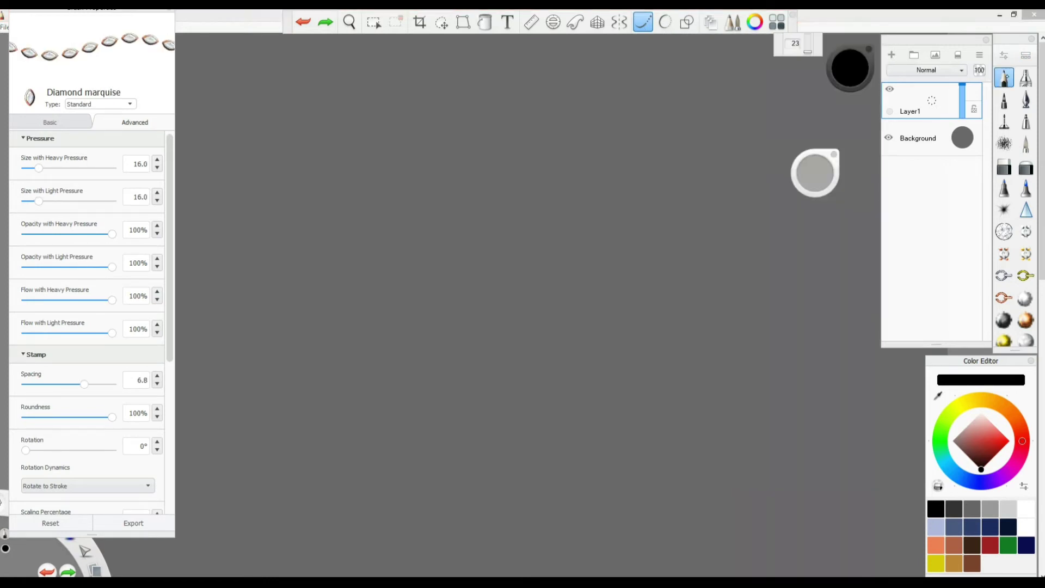
click(618, 22)
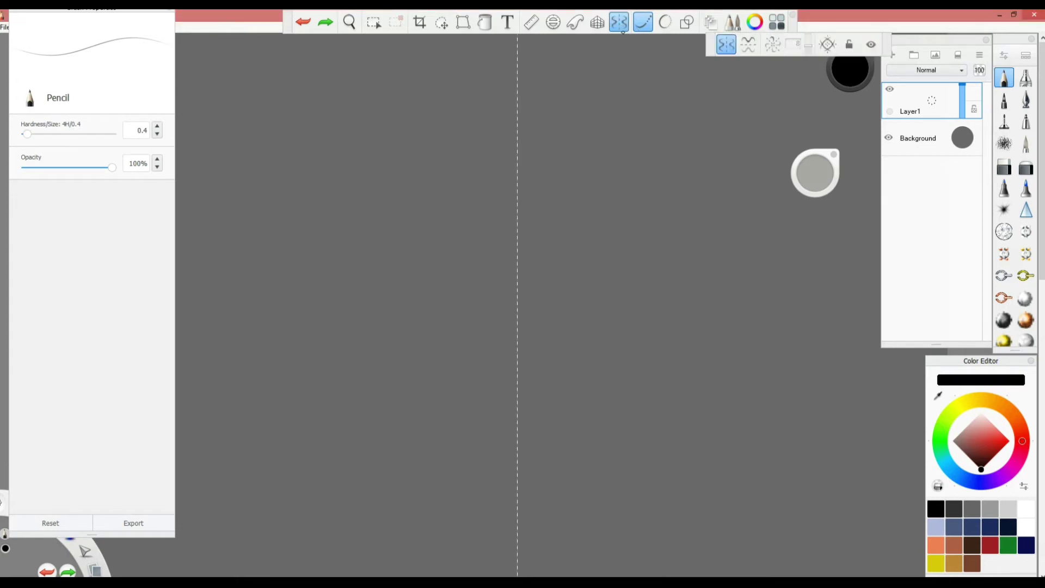
click(620, 23)
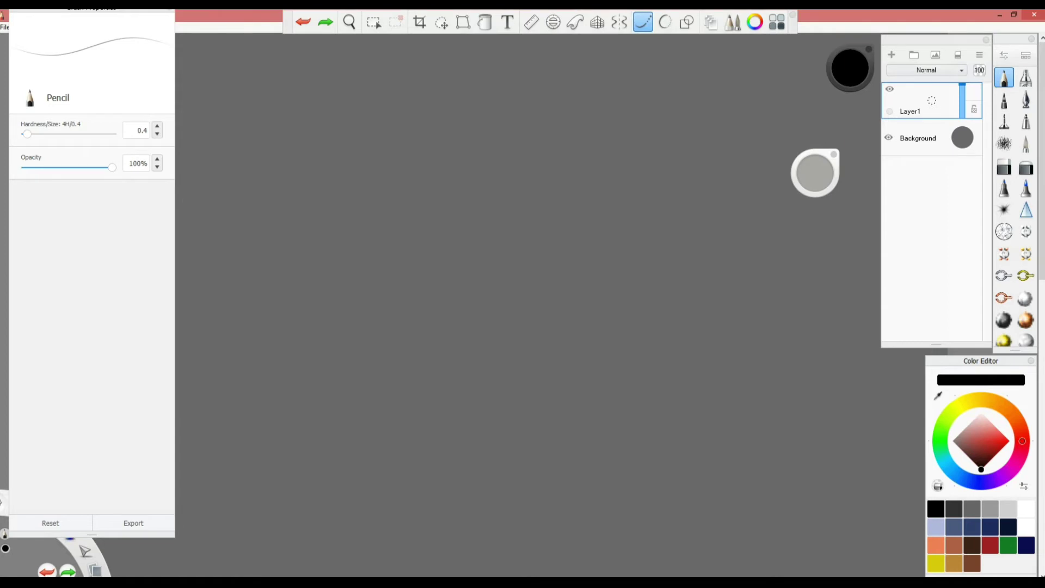
mouse_move(557, 326)
mouse_down()
mouse_move(561, 293)
mouse_move(562, 326)
mouse_move(592, 306)
mouse_move(585, 323)
mouse_move(568, 325)
mouse_move(585, 279)
mouse_move(570, 307)
mouse_move(615, 283)
mouse_move(590, 300)
mouse_move(604, 257)
mouse_move(591, 281)
mouse_move(556, 261)
mouse_up()
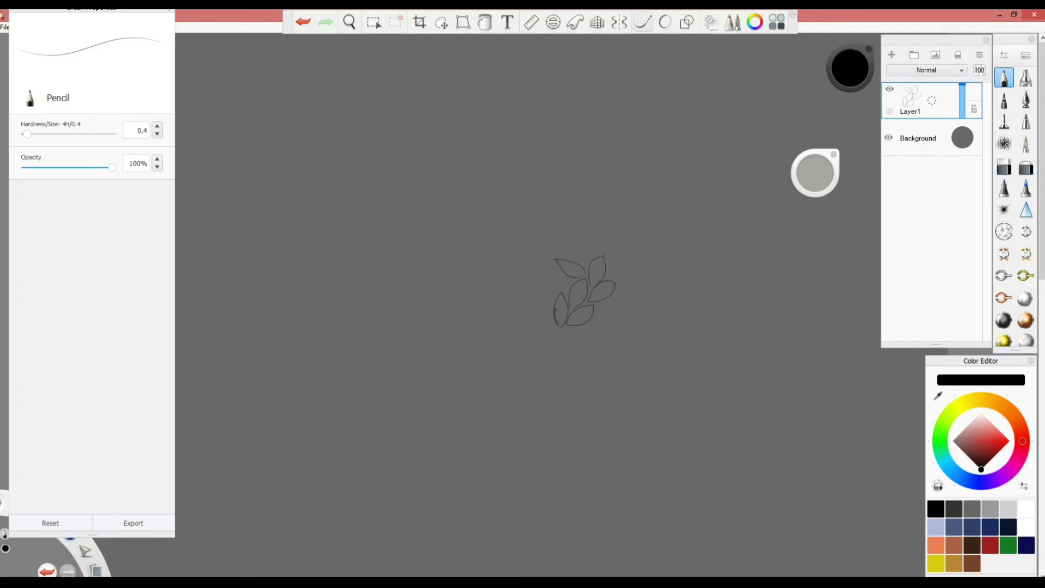
Step: Select the Diamond marquise brush from the Pink gold diamonds bezeled set and set its size to 21.5
click(1026, 55)
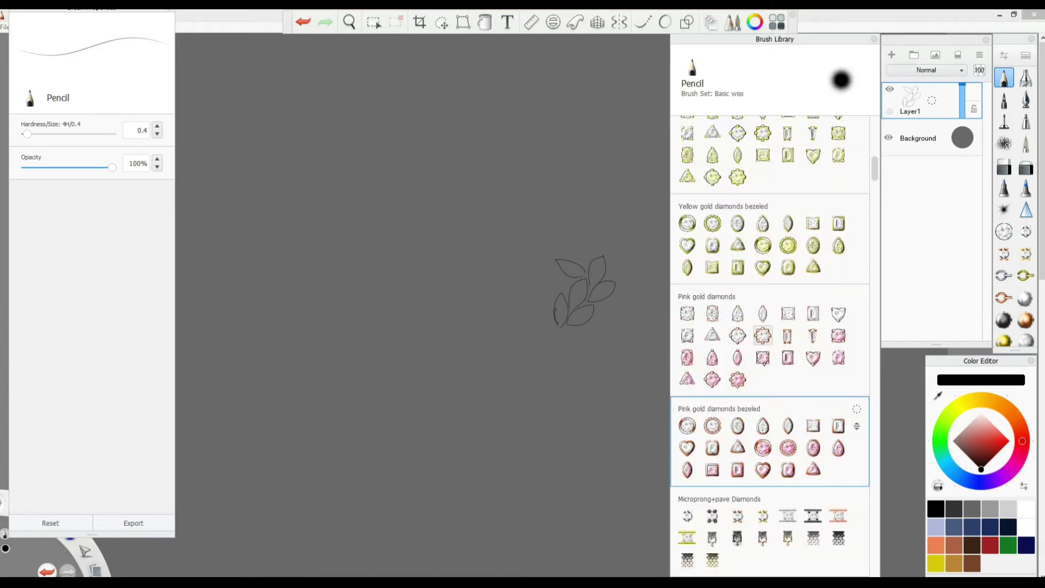
click(788, 425)
click(1026, 55)
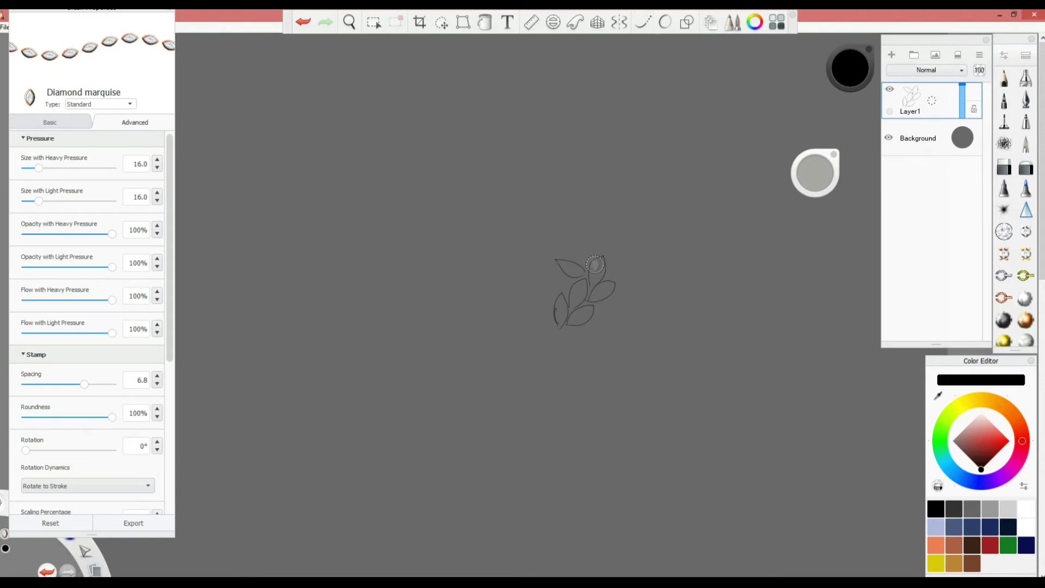
drag(805, 174, 812, 173)
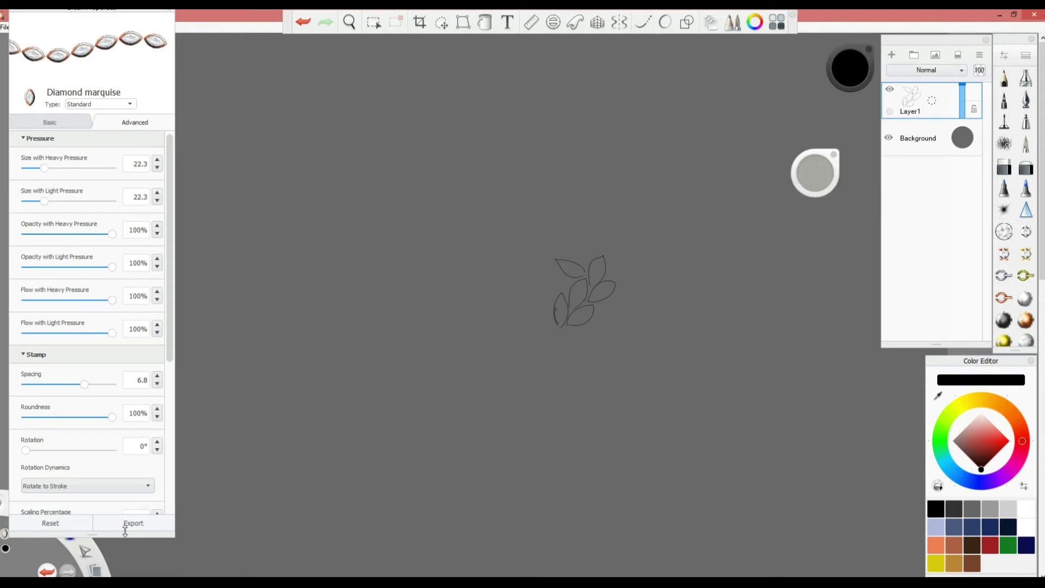
click(65, 521)
click(526, 343)
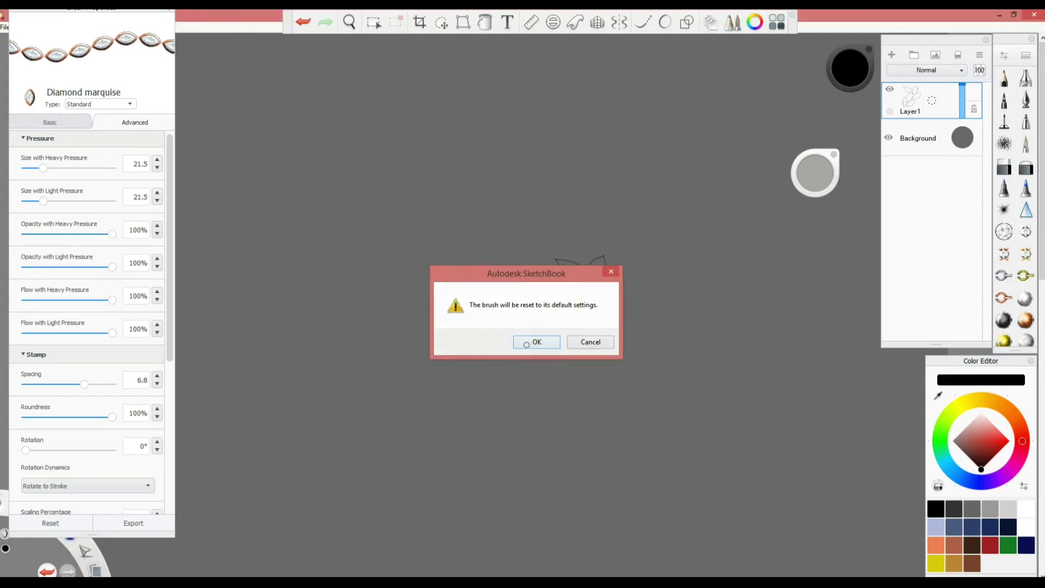
Step: Place one bezeled marquise diamond in each of the sprig's six leaves
click(595, 272)
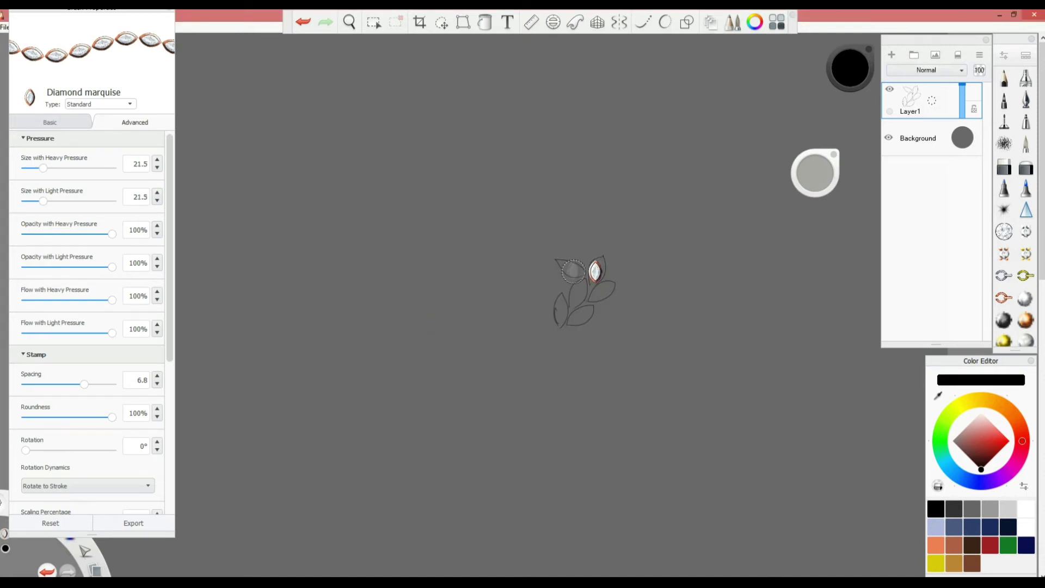
click(576, 270)
click(580, 294)
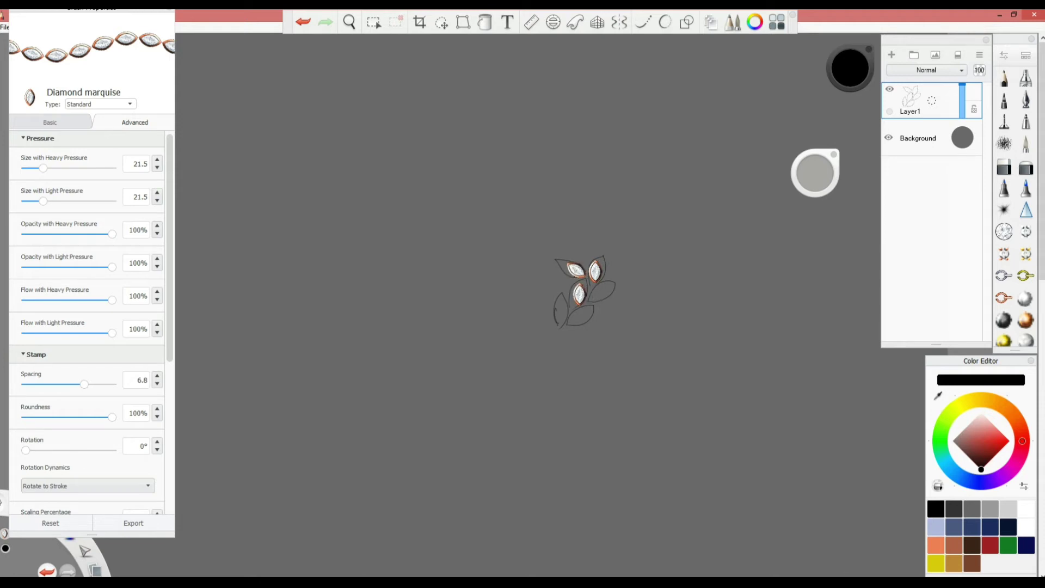
click(599, 292)
click(581, 317)
click(561, 309)
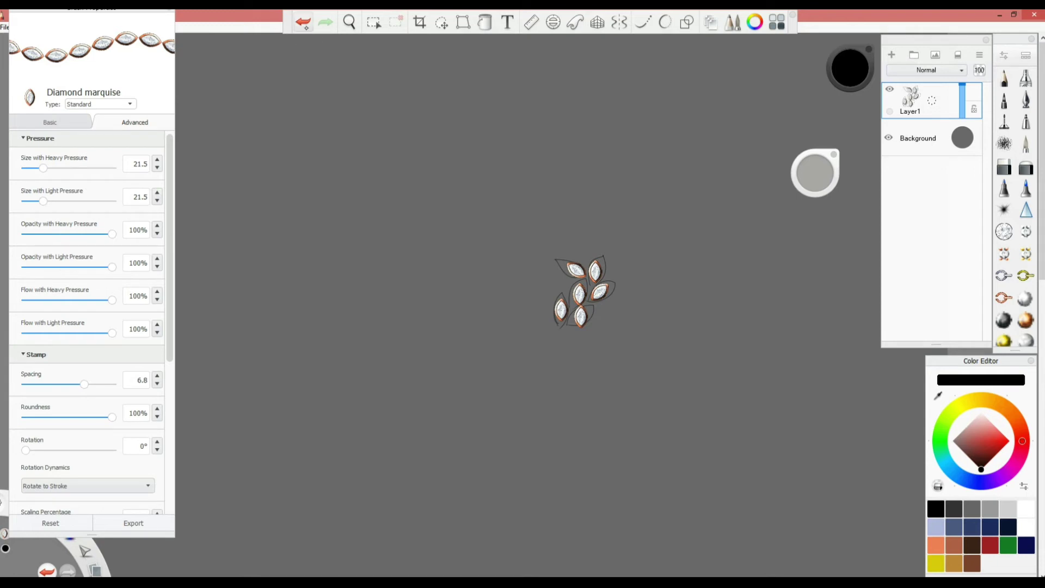
Step: Undo the marquise diamonds placed in the sprig's leaves, keeping the pencil outlines
key(ctrl+z)
key(ctrl+z)
key(ctrl+z)
key(ctrl+z)
key(ctrl+z)
key(ctrl+z)
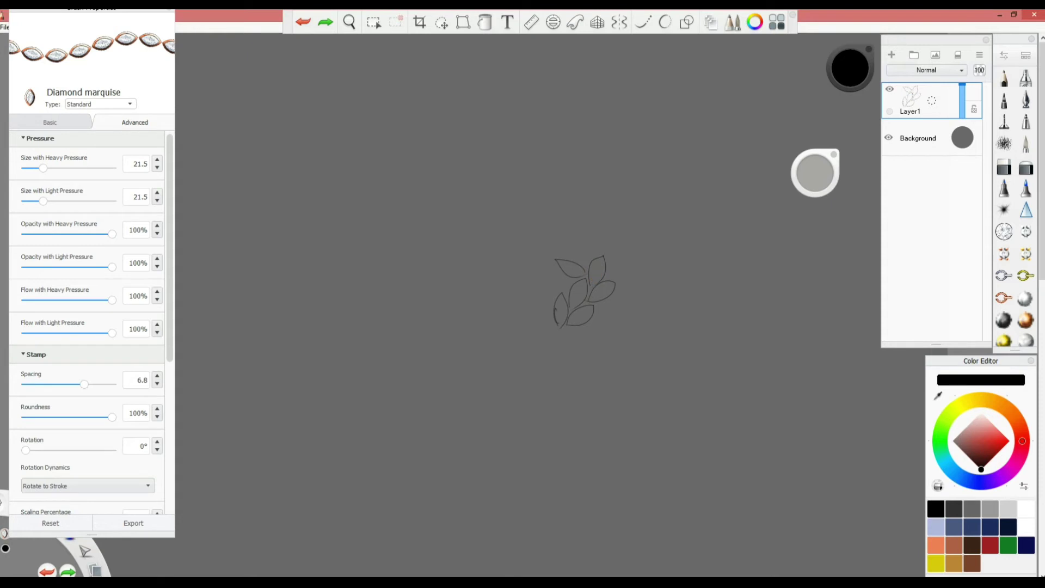
Step: Turn on Steady Stroke and enlarge the Diamond marquise brush to size 31.1 to match the sprig's leaves
click(643, 22)
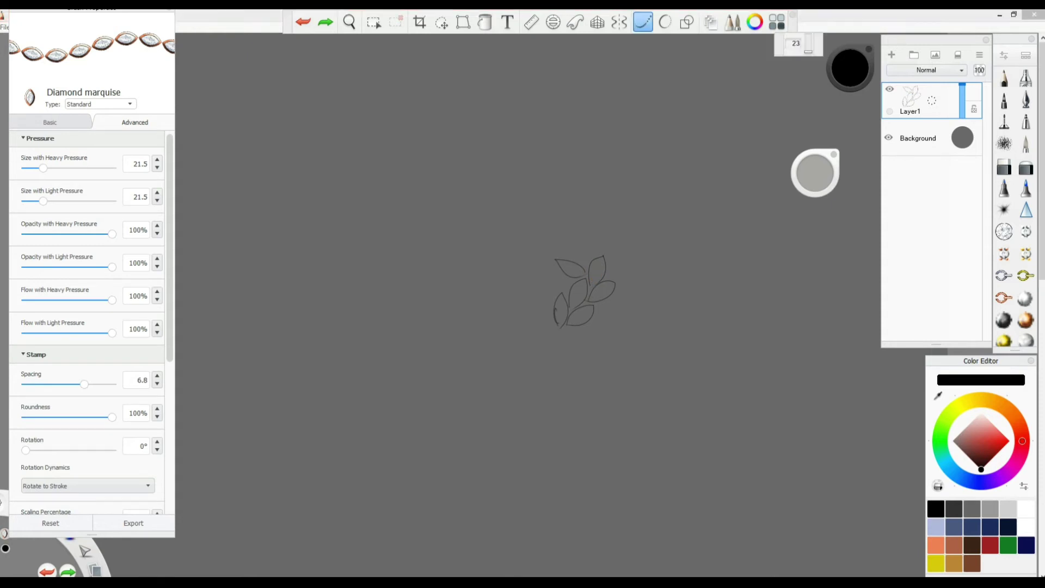
drag(815, 173, 824, 173)
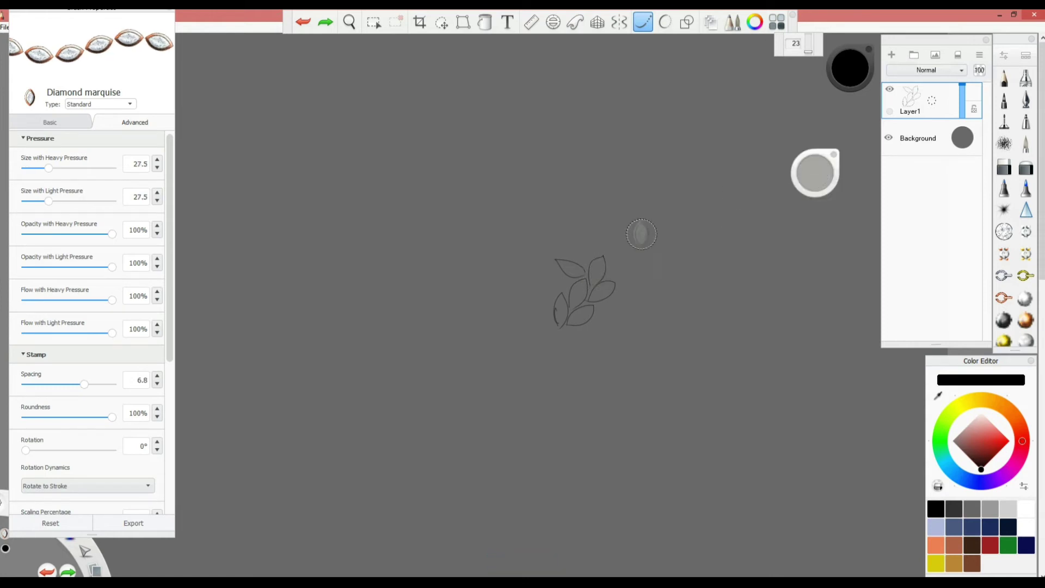
key(bracketright)
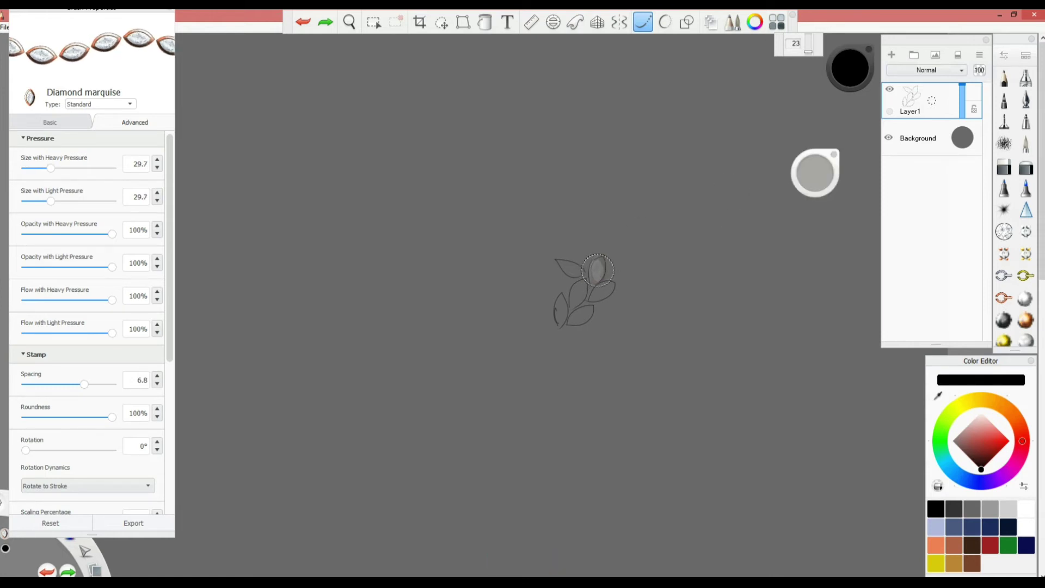
drag(815, 173, 821, 172)
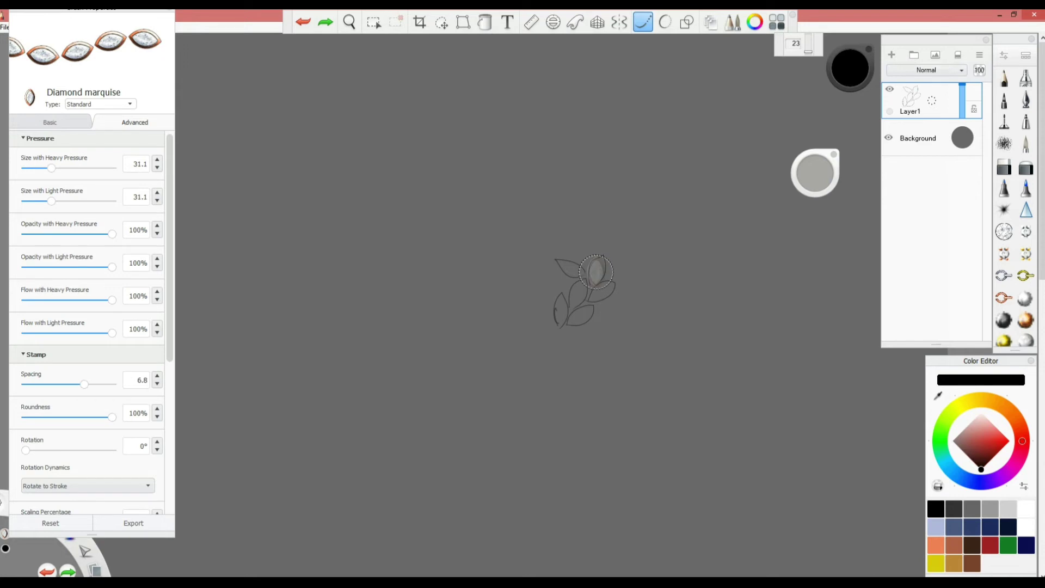
Step: Place one bezeled marquise diamond along the direction of each of the sprig's six leaves at size 31.1
drag(596, 273, 606, 254)
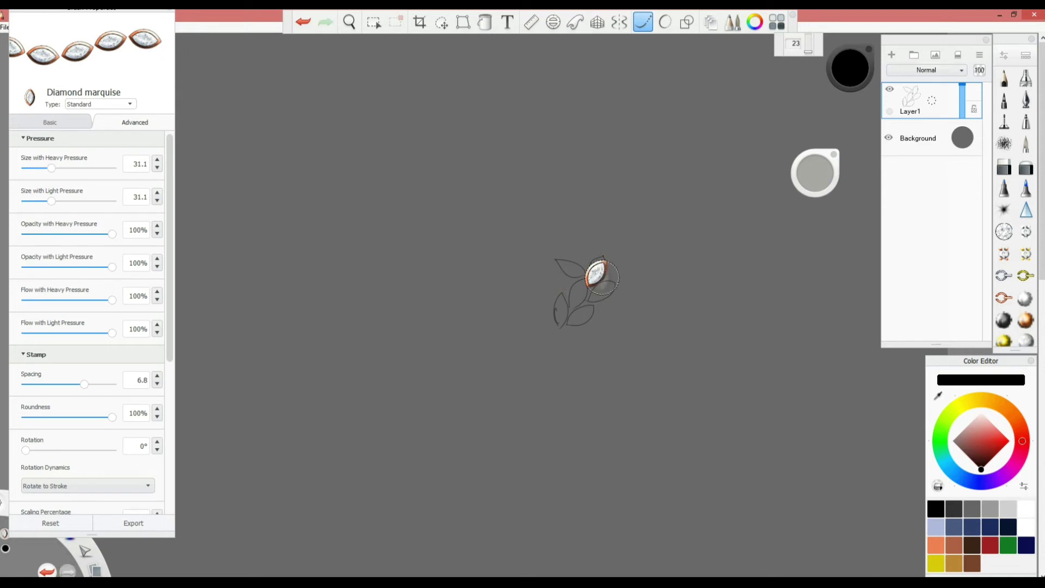
drag(602, 293, 630, 276)
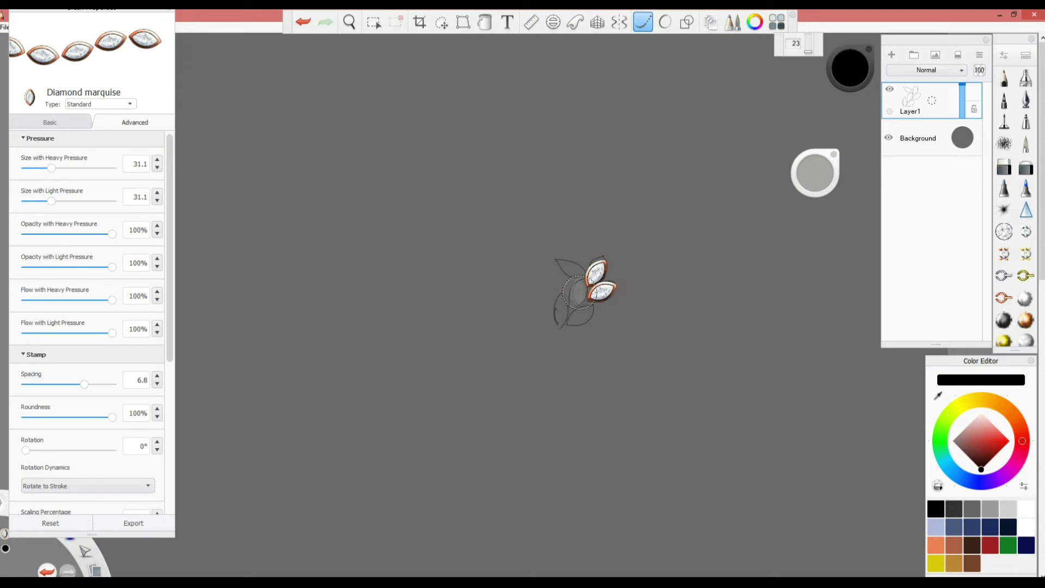
drag(574, 294, 588, 270)
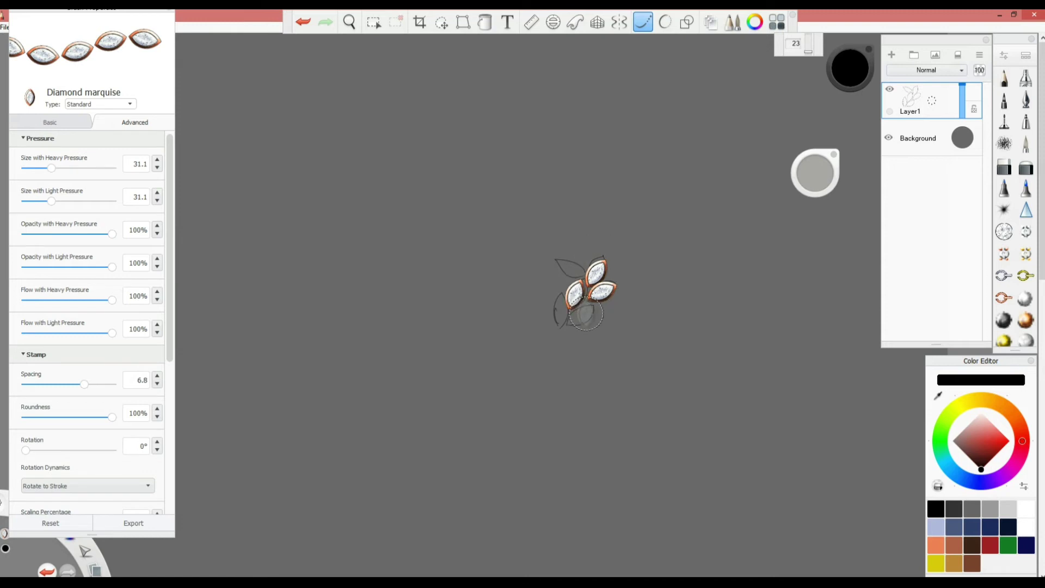
mouse_move(581, 315)
mouse_down()
mouse_move(606, 308)
mouse_move(557, 322)
mouse_up()
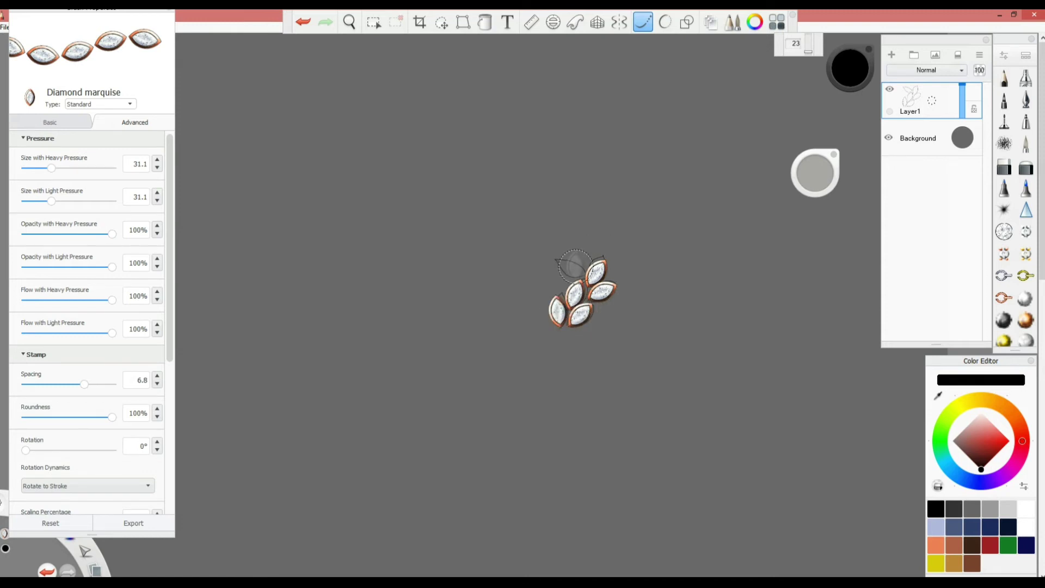
drag(570, 265, 576, 267)
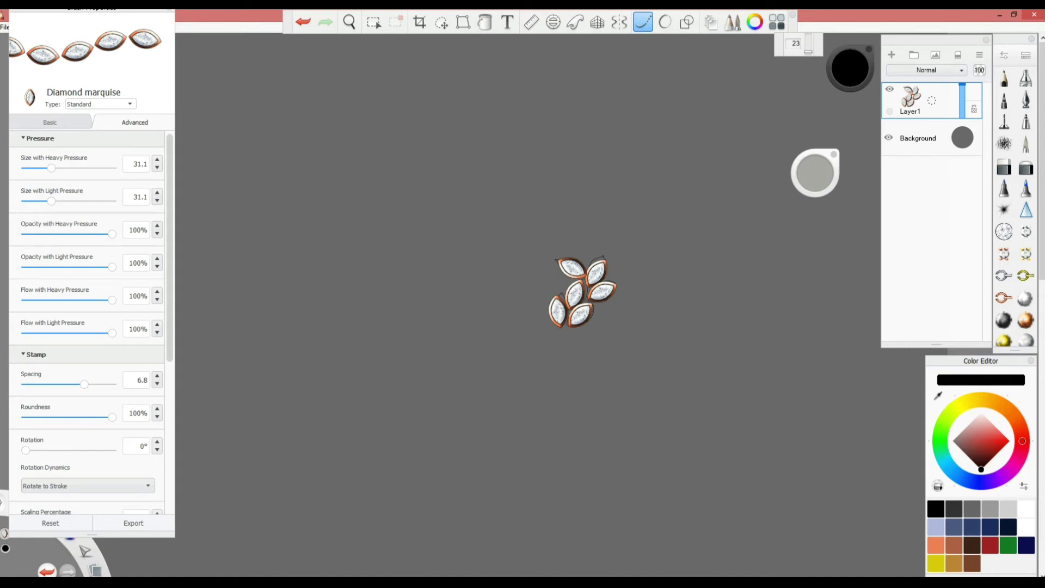
Step: Undo the marquise diamonds in the sprig and clear the sketch from Layer1
click(308, 24)
click(308, 25)
click(308, 24)
click(309, 25)
click(309, 25)
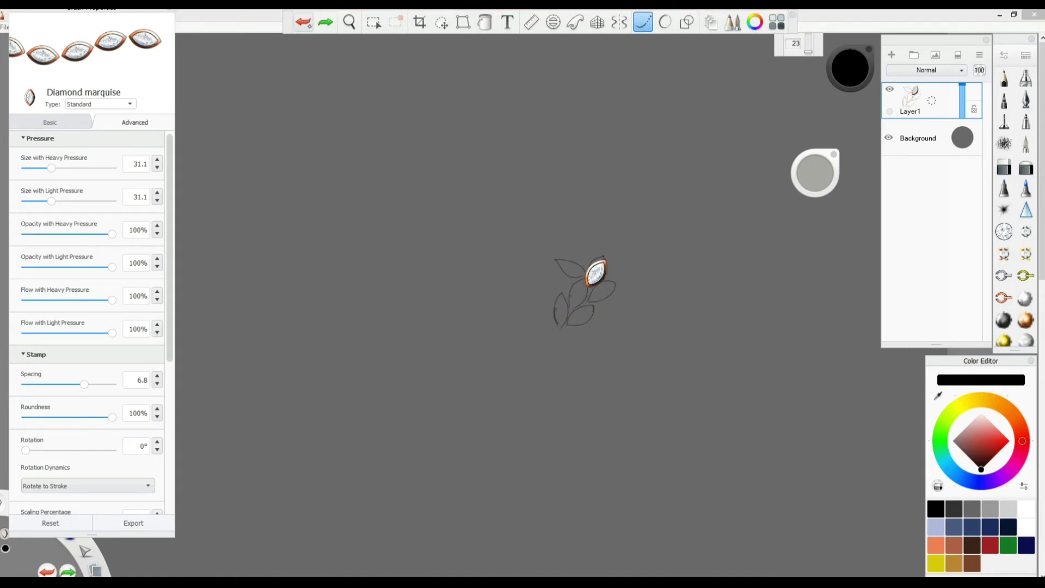
click(303, 21)
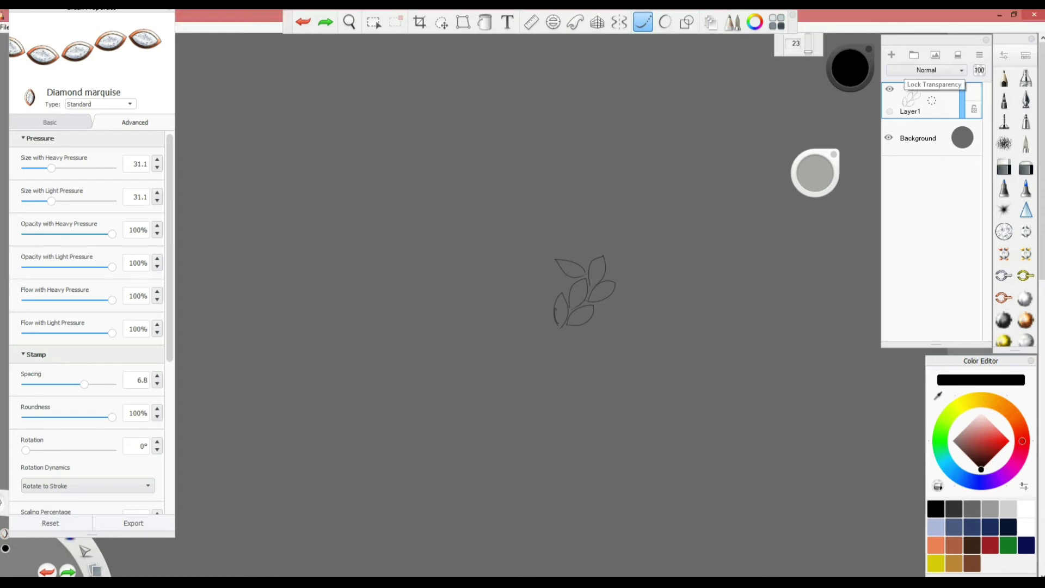
click(958, 55)
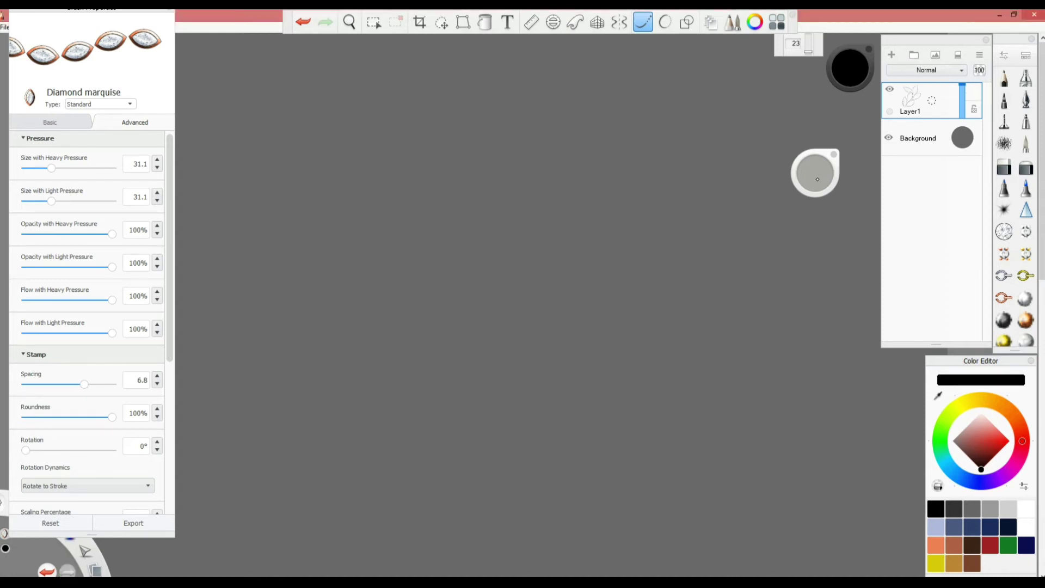
Step: Paint two diagonal curved rows of marquise diamonds, one at brush size 21.4 and one beside it at size 10.1
mouse_move(818, 179)
mouse_down()
mouse_move(784, 178)
mouse_move(818, 173)
mouse_up()
mouse_move(699, 151)
mouse_down()
mouse_move(620, 219)
mouse_move(467, 410)
mouse_move(430, 430)
mouse_up()
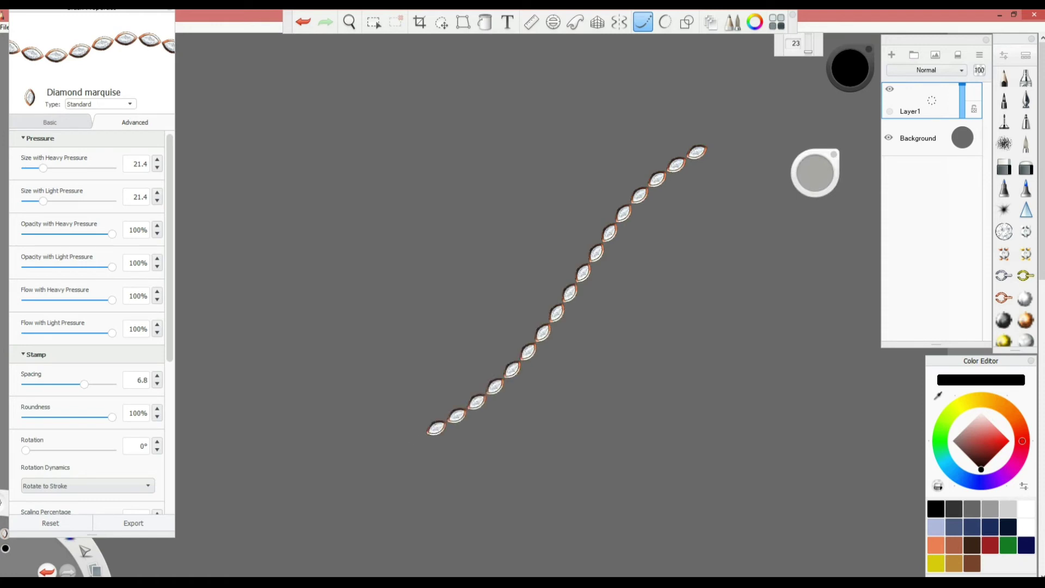
drag(817, 173, 814, 174)
drag(630, 131, 374, 408)
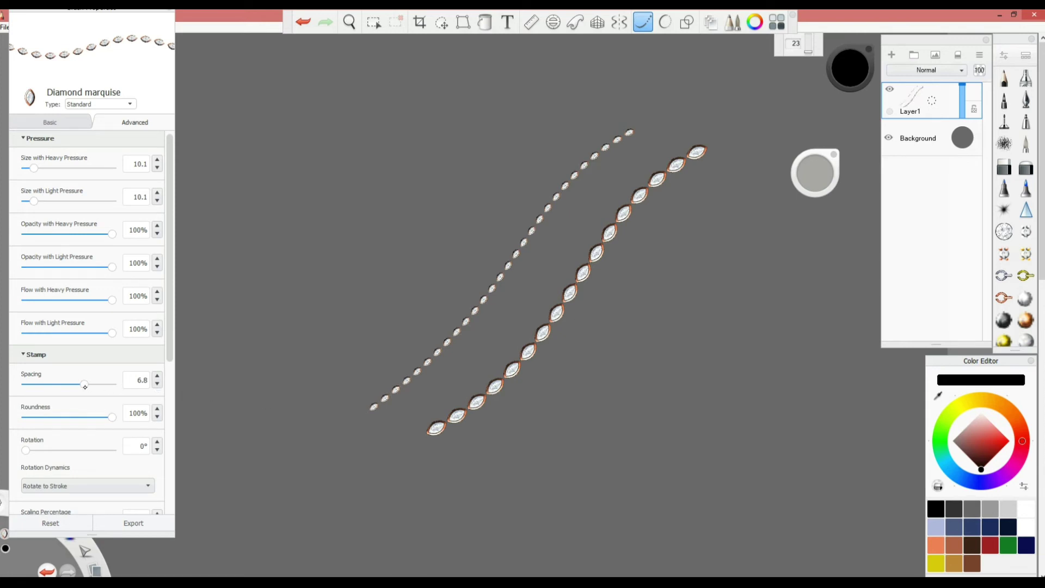
Step: Set the stamp spacing to 5.2, paint another size 10.1 marquise row beside the thin one, and undo that row
drag(84, 384, 70, 385)
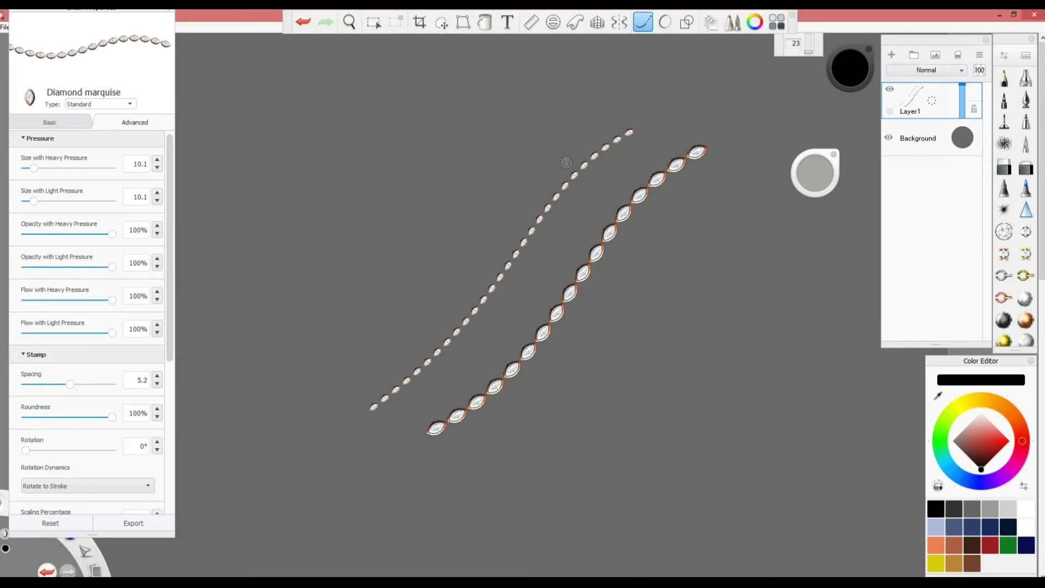
mouse_move(576, 128)
mouse_down()
mouse_move(466, 252)
mouse_move(318, 384)
mouse_up()
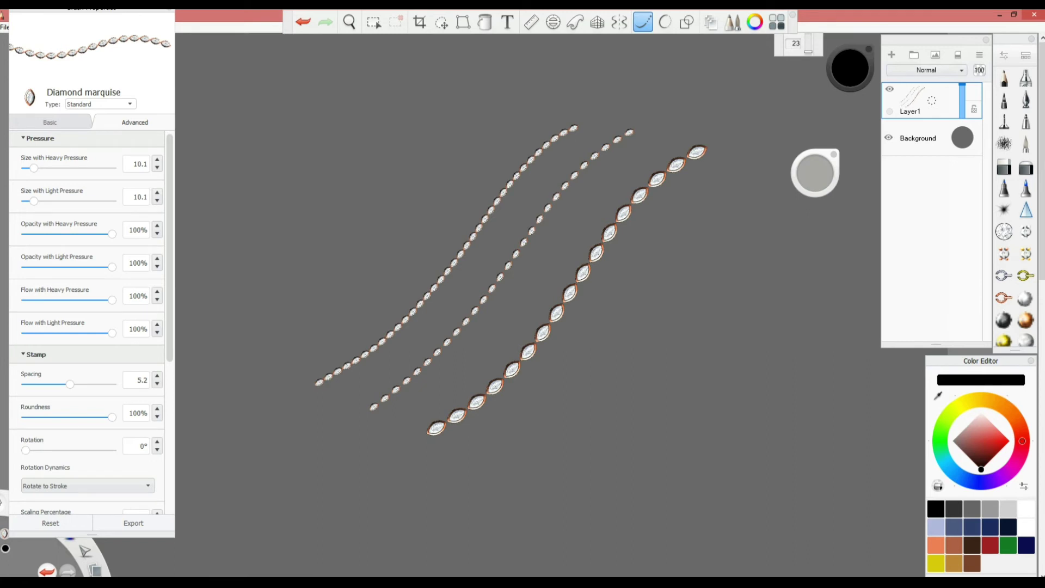
key(ctrl+z)
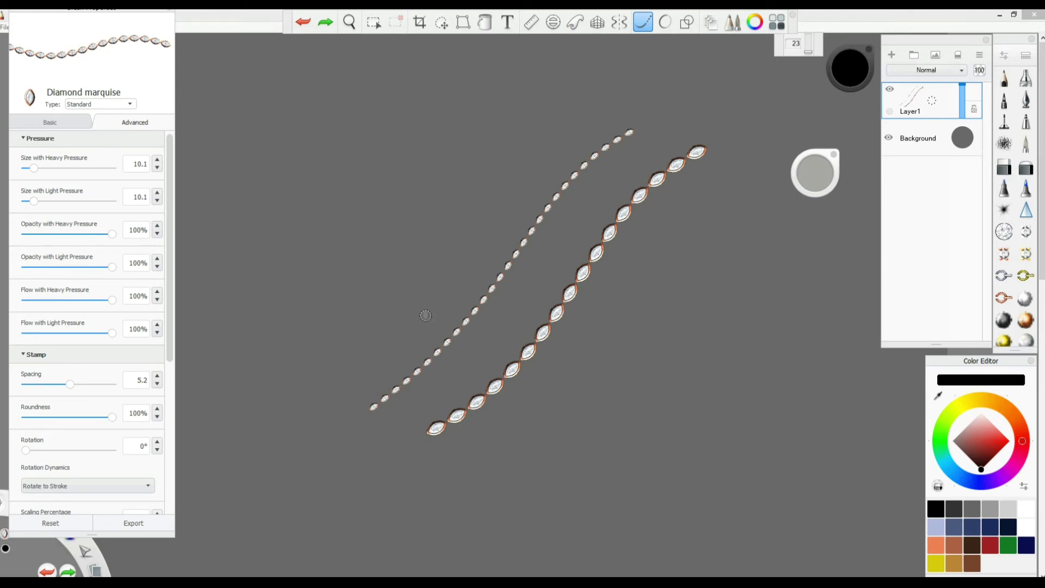
Step: Set the marquise brush's heavy-pressure size to 38.9 and its stamp spacing to 5.4
drag(34, 168, 54, 168)
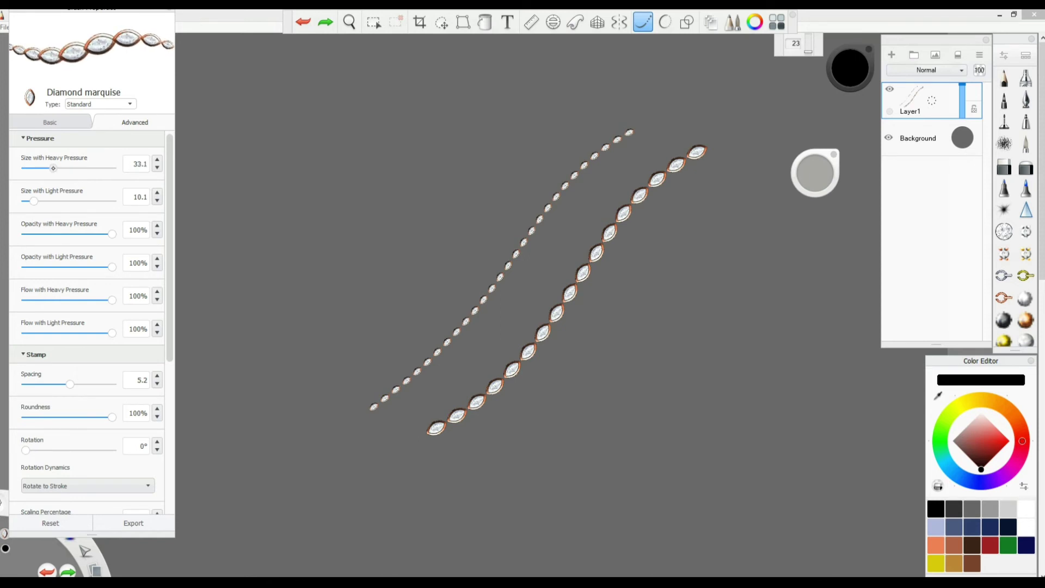
drag(53, 168, 58, 169)
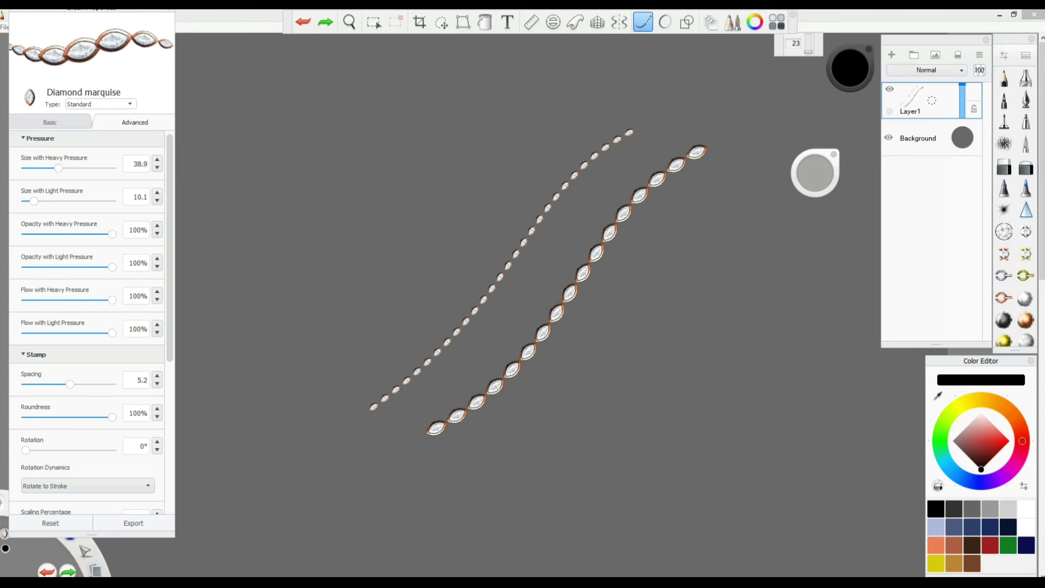
drag(71, 385, 77, 385)
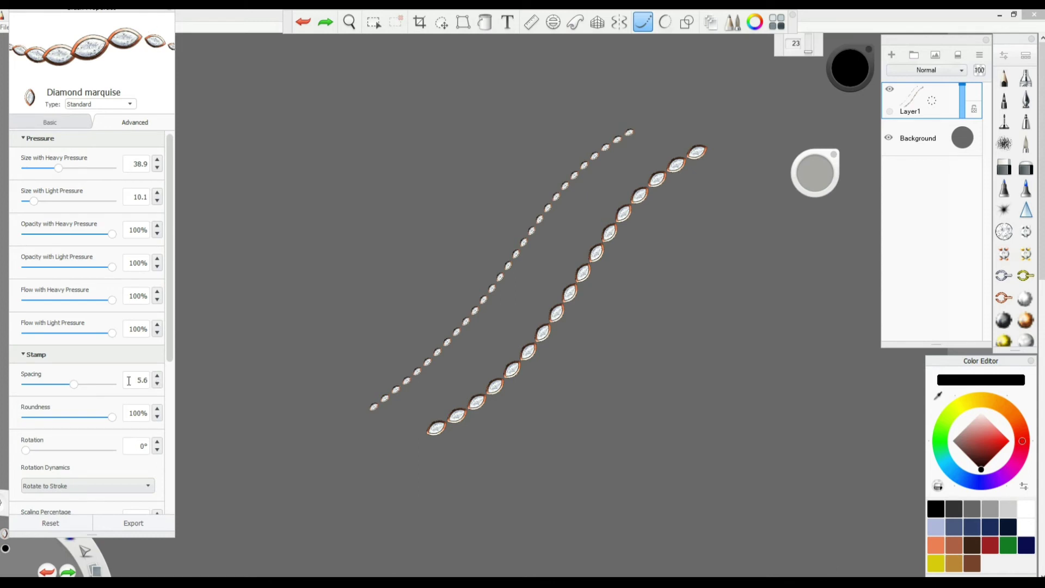
drag(74, 384, 71, 385)
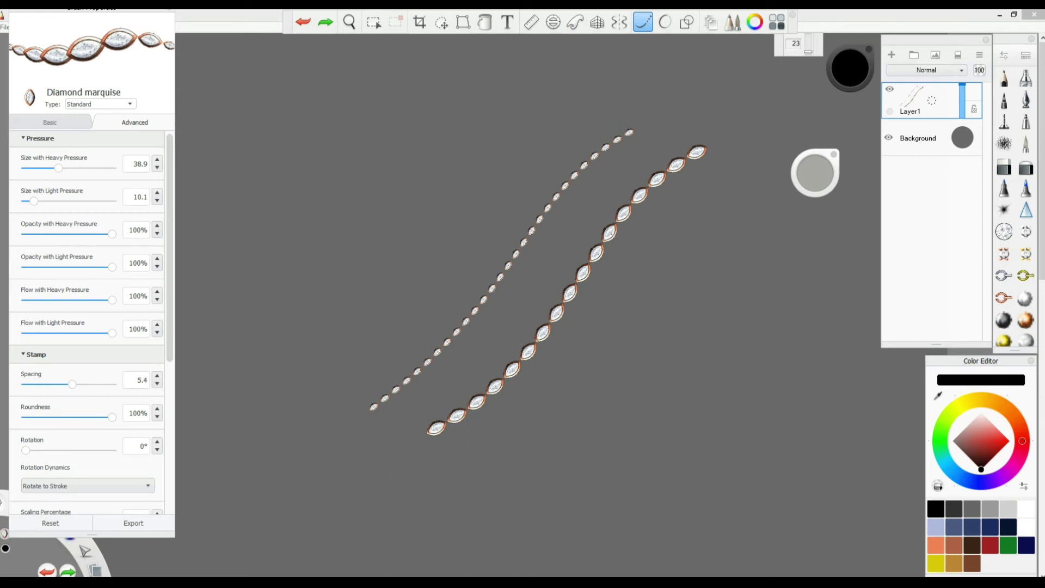
Step: Paint an arched row and two U-shaped rows of marquise diamonds, varying the pressure so the stones taper in size
mouse_move(298, 385)
mouse_down()
mouse_move(378, 243)
mouse_move(498, 144)
mouse_move(720, 69)
mouse_up()
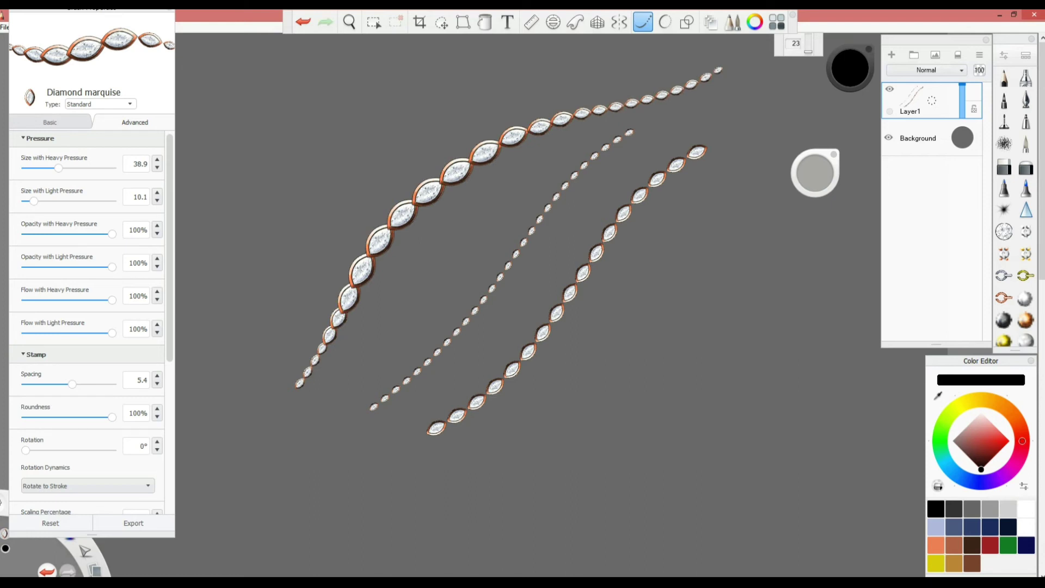
mouse_move(495, 213)
mouse_down()
mouse_move(333, 396)
mouse_move(573, 434)
mouse_up()
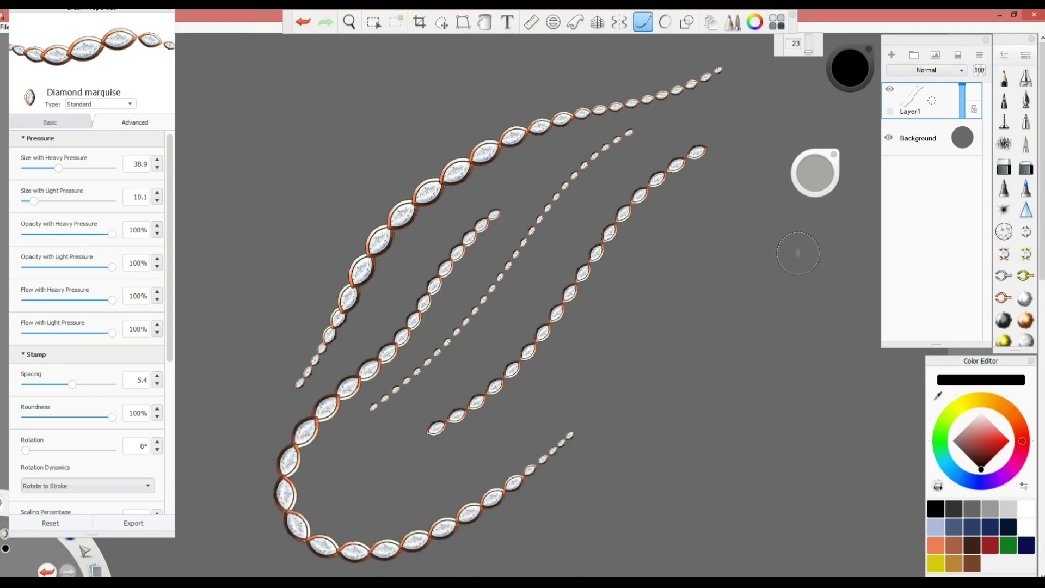
mouse_move(738, 236)
mouse_down()
mouse_move(693, 297)
mouse_move(678, 257)
mouse_move(703, 221)
mouse_up()
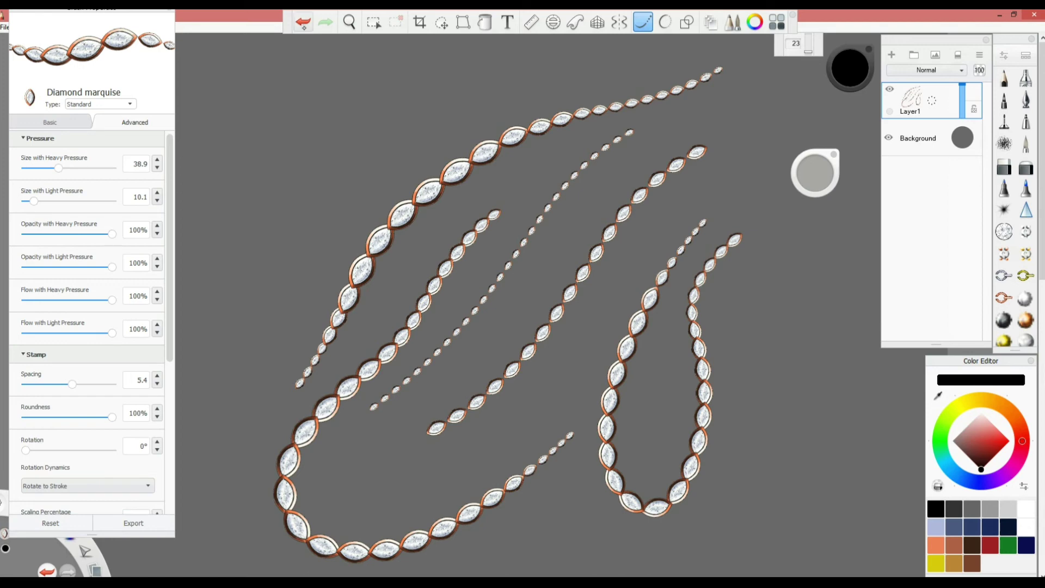
Step: Undo all the marquise rows and reset the Diamond marquise brush to its default settings
click(303, 21)
click(303, 22)
click(303, 22)
click(304, 22)
key(ctrl+z)
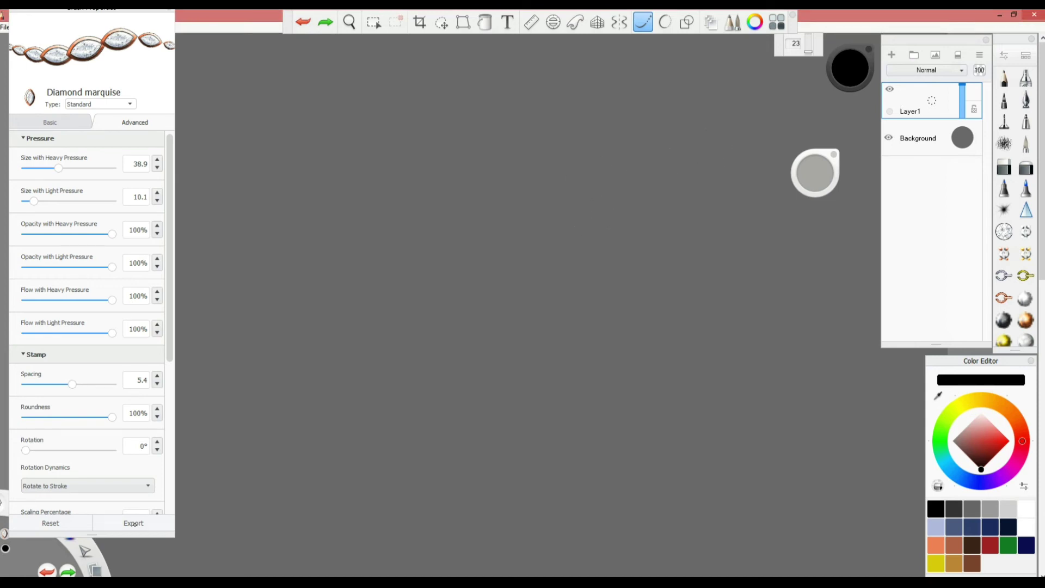
click(50, 523)
click(535, 341)
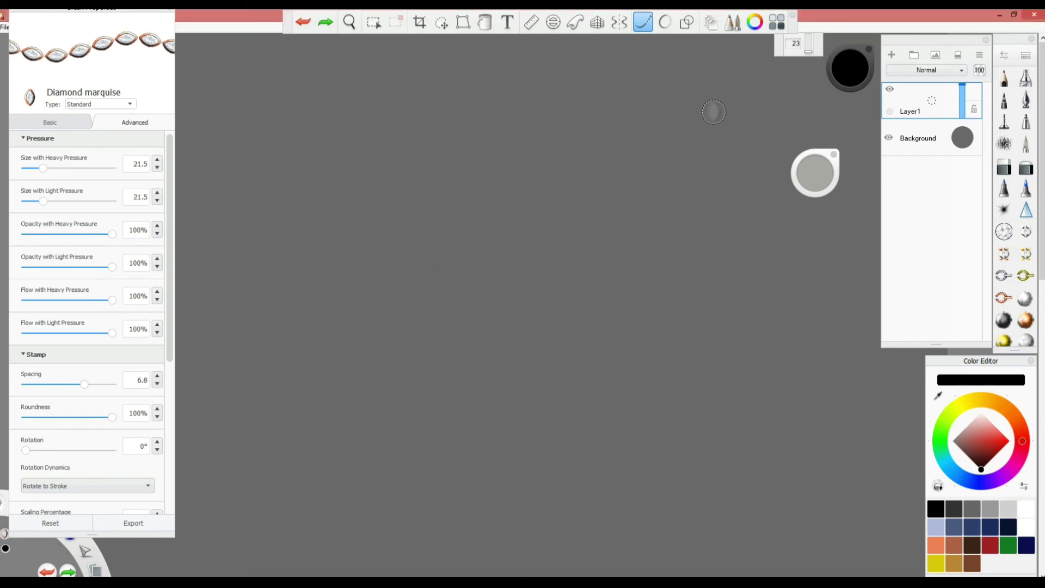
Step: Draw a mirrored V-shaped guide curve with the Pencil, using symmetry about the vertical axis
click(1005, 78)
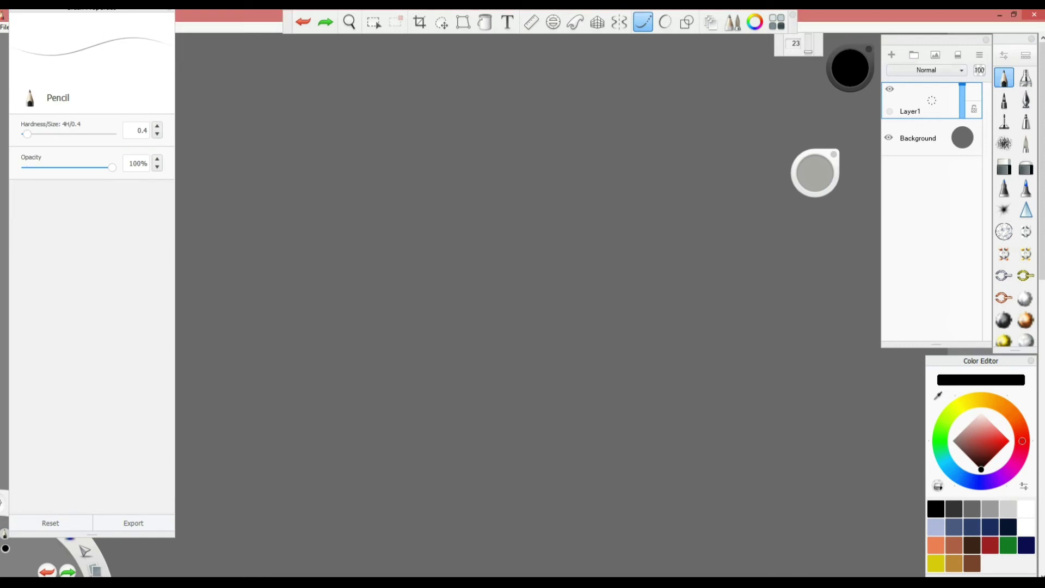
click(619, 22)
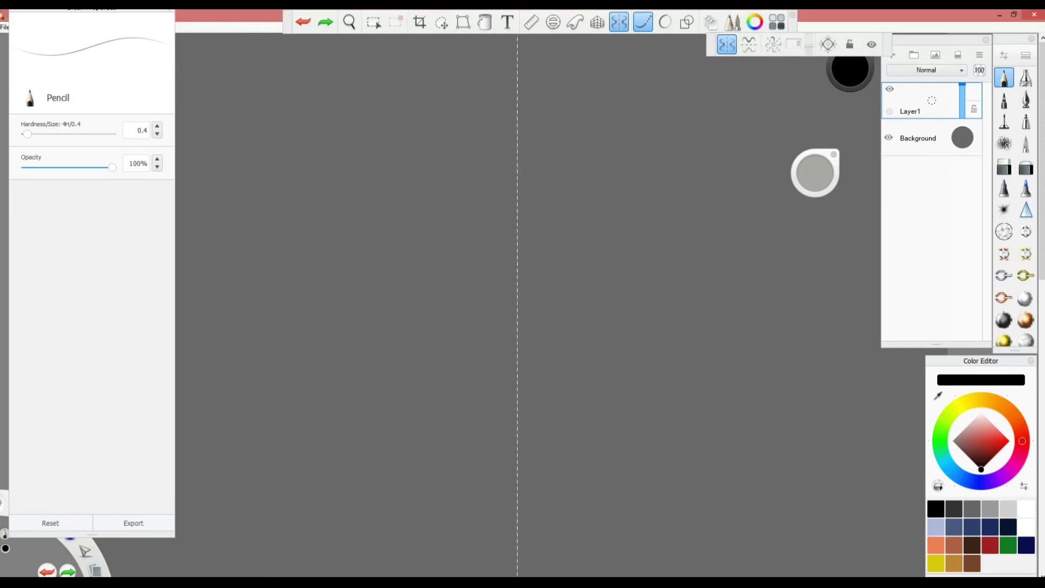
drag(519, 371, 770, 106)
Step: Sketch a mirrored row of small leaf outlines along the V curve with the Pencil, turning Steady Stroke off
drag(521, 358, 529, 312)
click(642, 21)
mouse_move(529, 312)
mouse_down()
mouse_move(519, 354)
mouse_move(546, 291)
mouse_move(539, 327)
mouse_up()
drag(553, 306, 565, 270)
mouse_move(565, 270)
mouse_down()
mouse_move(552, 304)
mouse_move(583, 253)
mouse_up()
mouse_move(583, 252)
mouse_down()
mouse_move(571, 284)
mouse_move(606, 235)
mouse_up()
mouse_move(606, 234)
mouse_down()
mouse_move(593, 268)
mouse_move(630, 218)
mouse_up()
mouse_move(629, 218)
mouse_down()
mouse_move(613, 251)
mouse_move(672, 189)
mouse_up()
mouse_move(673, 190)
mouse_down()
mouse_move(656, 222)
mouse_move(695, 175)
mouse_move(681, 204)
mouse_up()
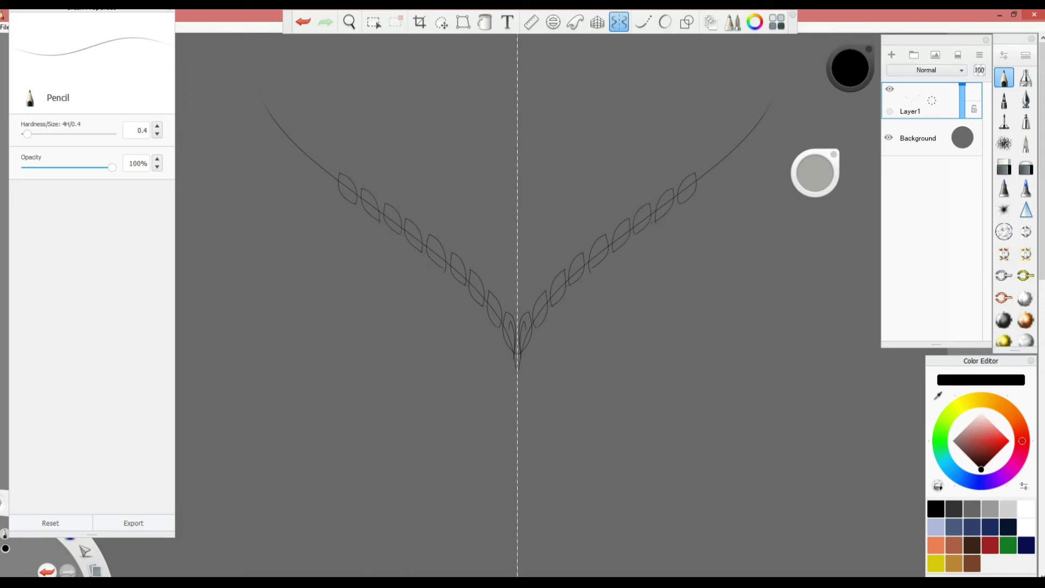
Step: Turn Steady Stroke back on and select the Fancy marquise brush from the Yellow gold diamonds bezeled set
click(1025, 56)
click(643, 21)
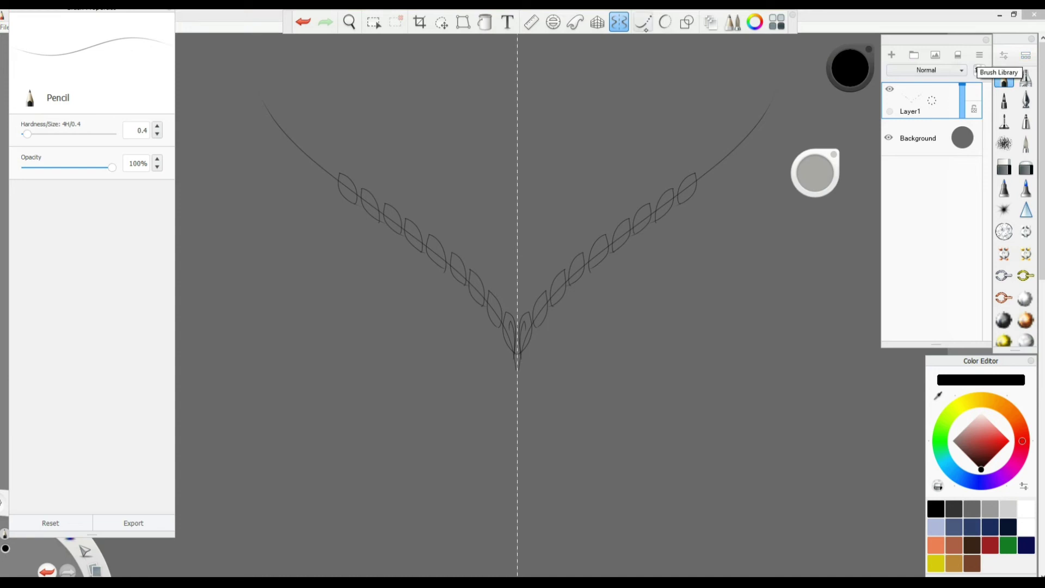
click(1025, 54)
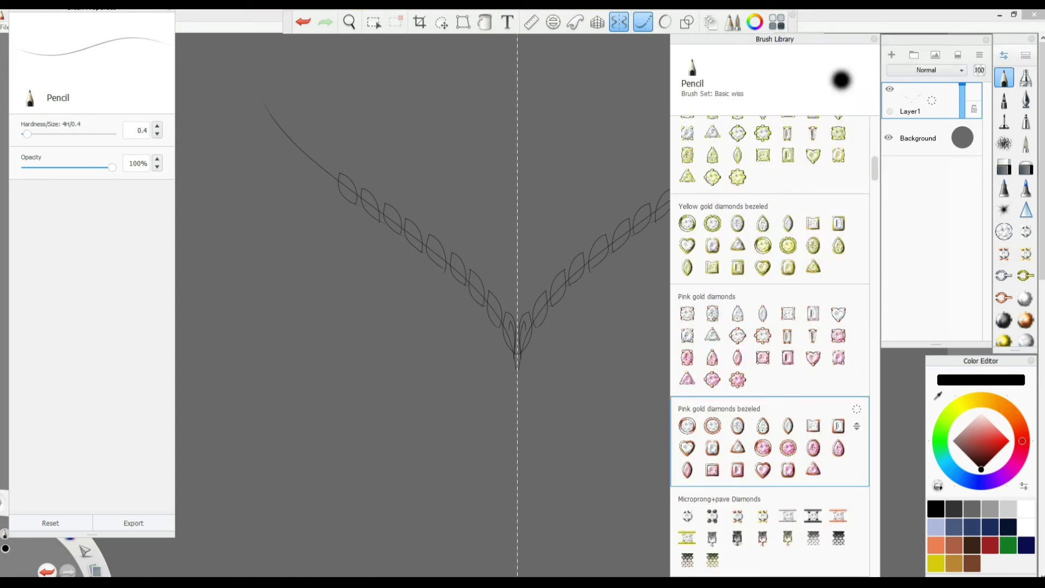
click(687, 267)
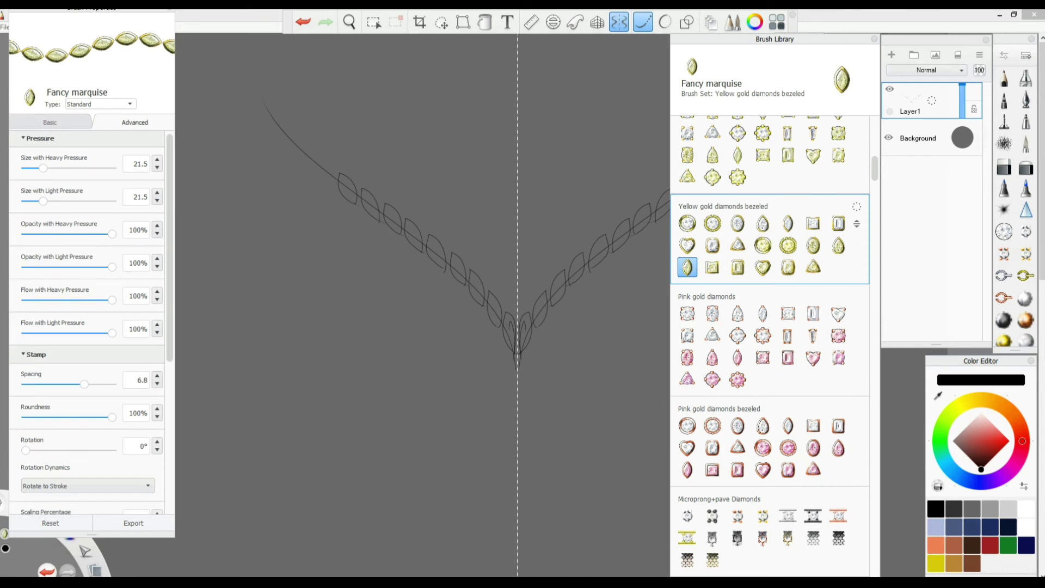
click(1026, 55)
Step: Try placing yellow gold marquise stones in the lowest leaf outlines at size 21.5, and undo them
drag(520, 343, 532, 303)
click(539, 317)
click(307, 22)
click(307, 22)
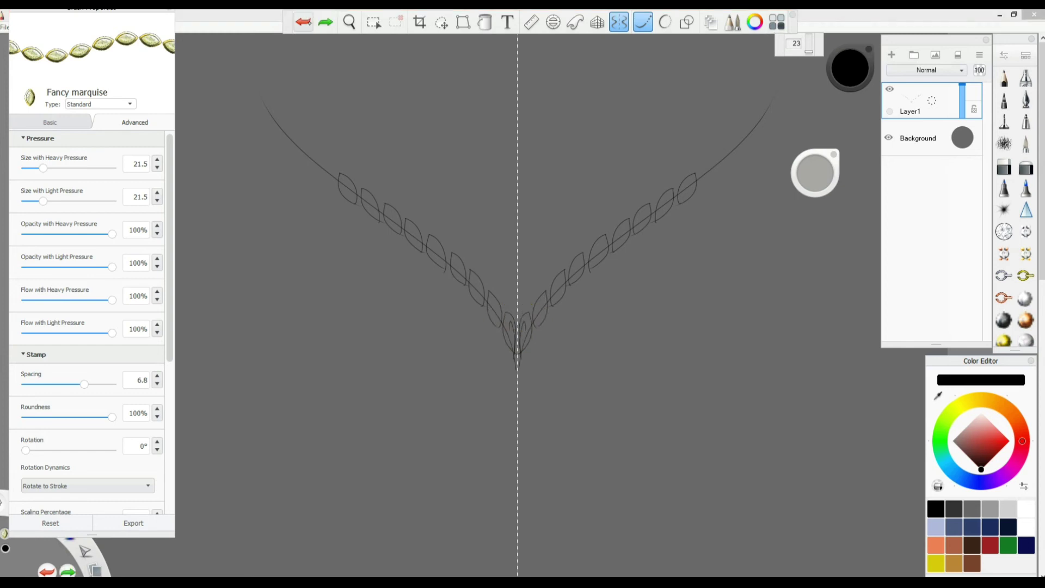
Step: Set the Fancy marquise brush to size 31.8 and place mirrored stones along the V-shaped leaf sketch
mouse_move(815, 172)
mouse_down()
mouse_move(831, 173)
mouse_move(820, 173)
mouse_up()
mouse_move(520, 337)
mouse_down()
mouse_move(514, 325)
mouse_move(765, 123)
mouse_up()
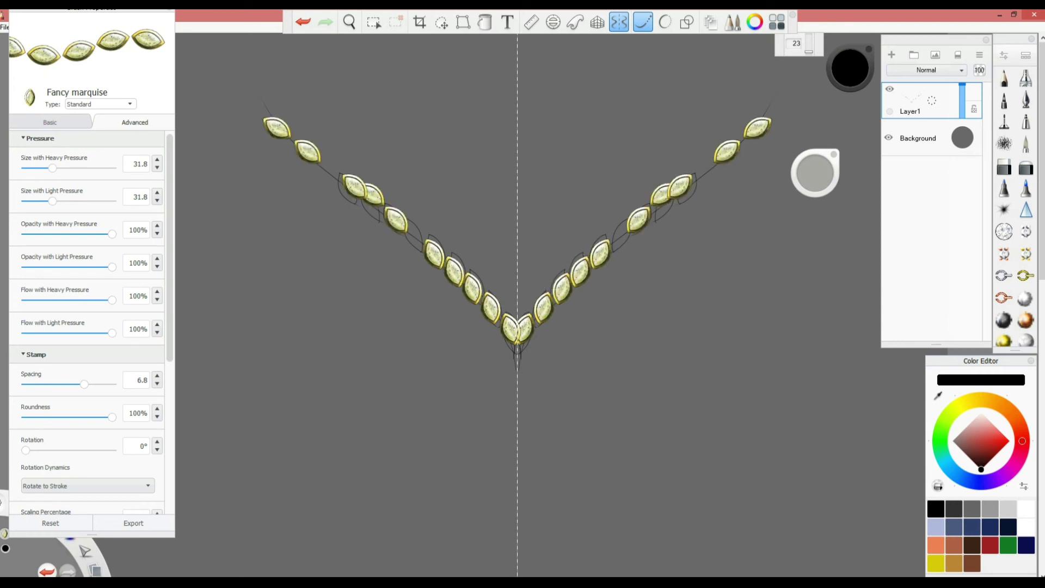
Step: Undo all the individually placed marquise stones along the V, leaving only the sketched curve and leaf outlines
click(304, 22)
click(303, 22)
click(303, 22)
click(304, 23)
click(303, 22)
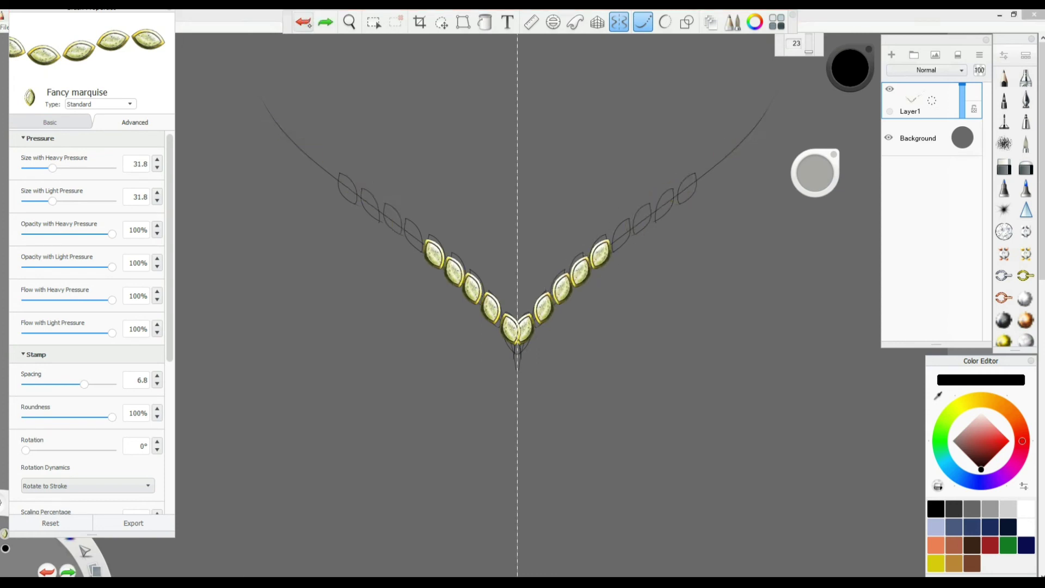
click(303, 23)
click(303, 22)
click(303, 21)
click(303, 22)
click(305, 24)
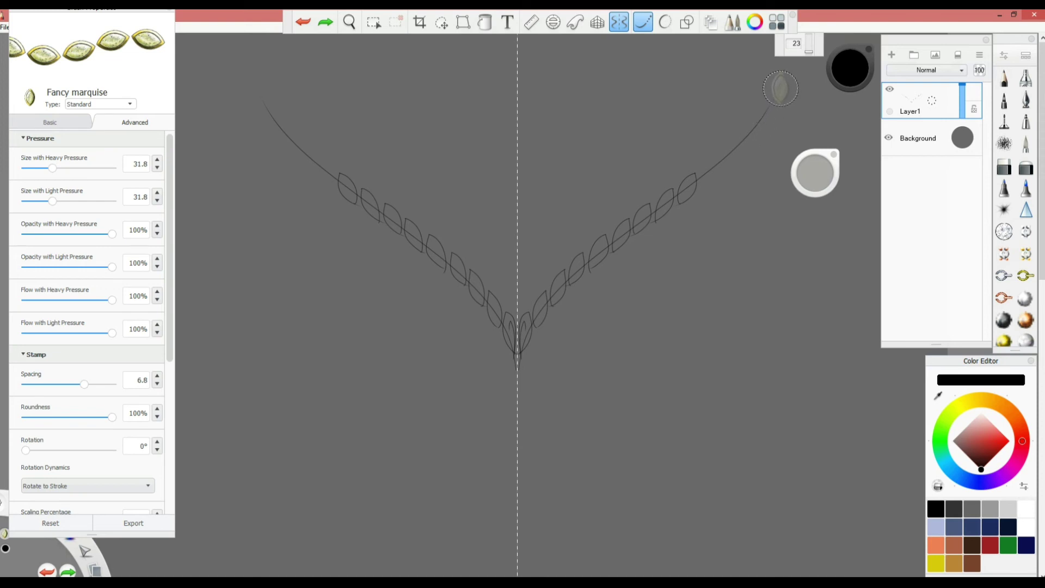
Step: Try painting one continuous mirrored row of marquise stones down the whole V curve, and undo it
mouse_move(779, 91)
mouse_down()
mouse_move(711, 167)
mouse_move(571, 272)
mouse_move(520, 332)
mouse_up()
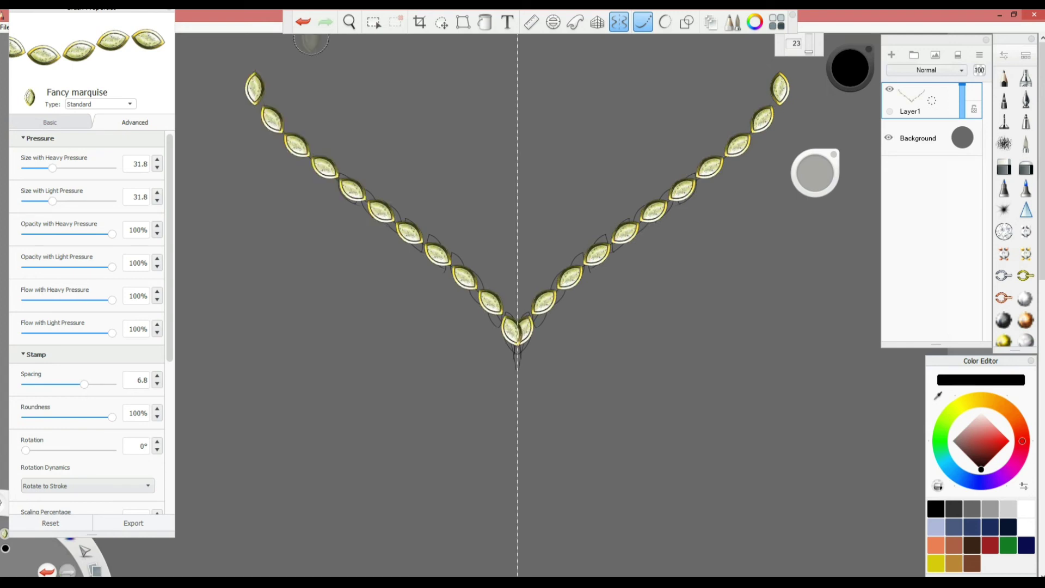
click(303, 22)
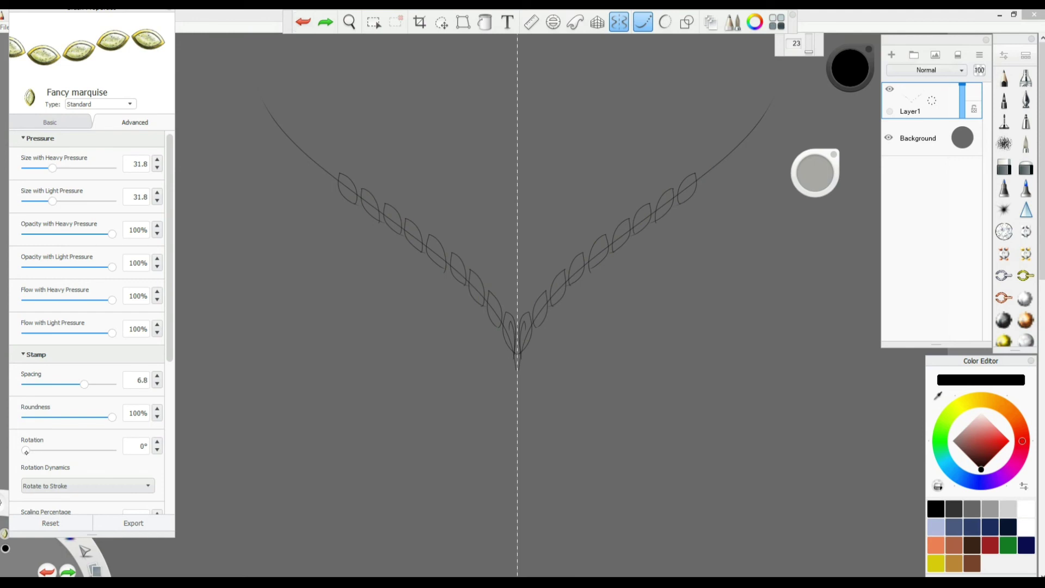
Step: Set the marquise brush's rotation to 30° and spacing to 5.1, and paint a mirrored stone row down the V curve
drag(25, 450, 33, 451)
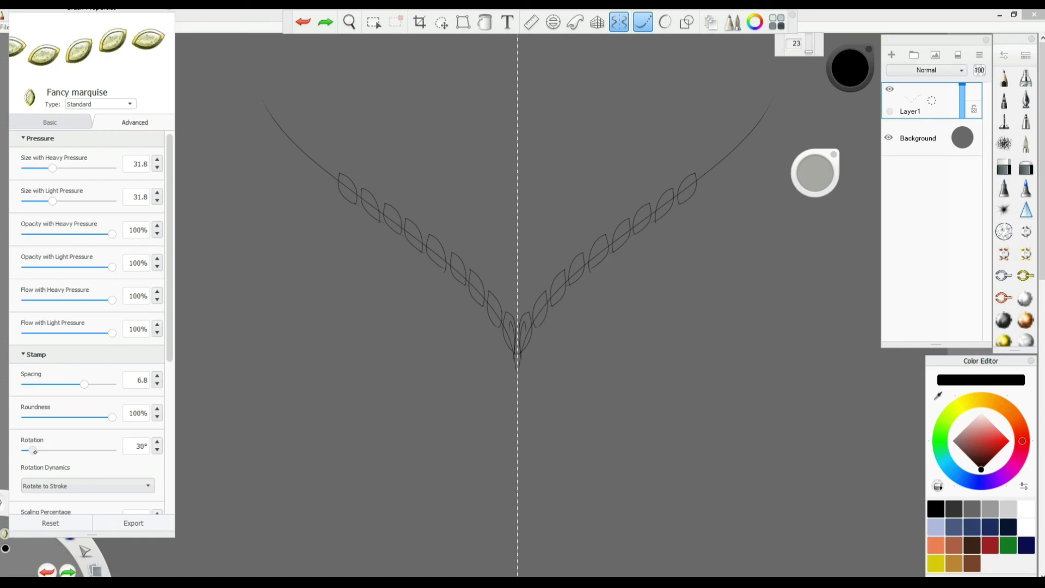
drag(86, 386, 69, 387)
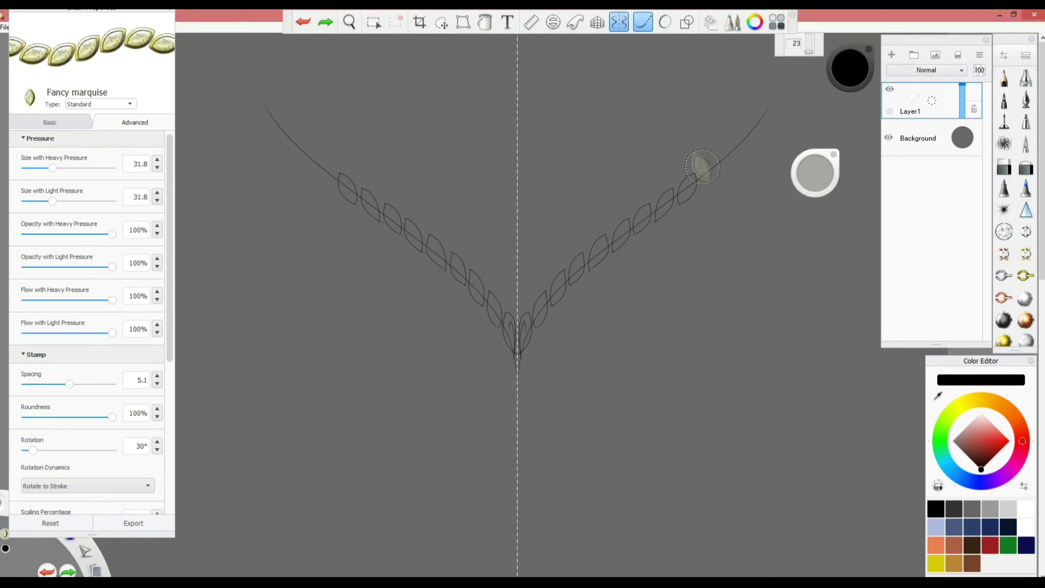
mouse_move(762, 105)
mouse_down()
mouse_move(661, 187)
mouse_move(525, 329)
mouse_up()
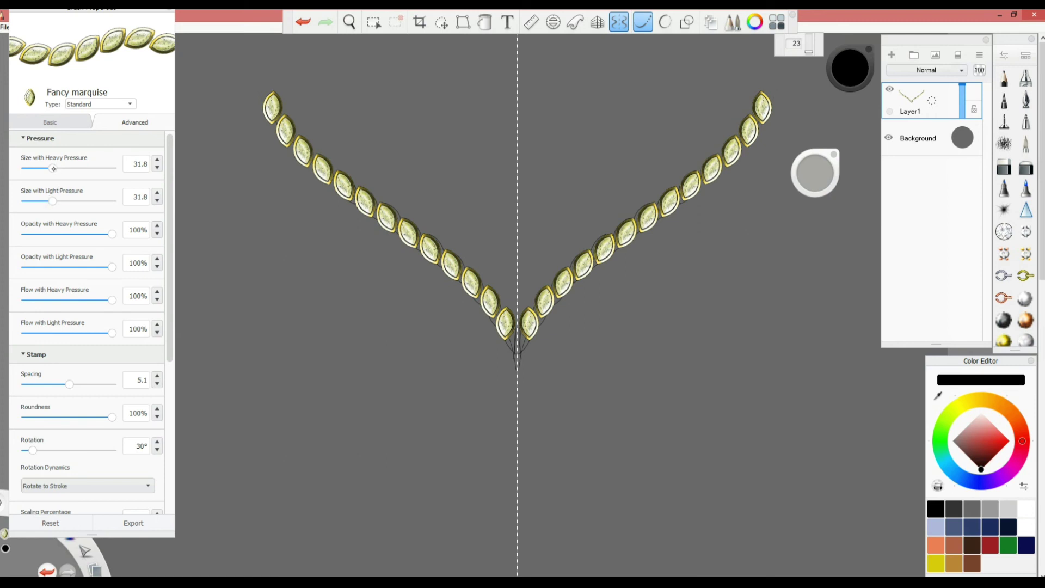
Step: Set the brush's light-pressure size to 19.5 and try a tapered mirrored row in place of the previous one, undoing both rows
drag(53, 201, 42, 201)
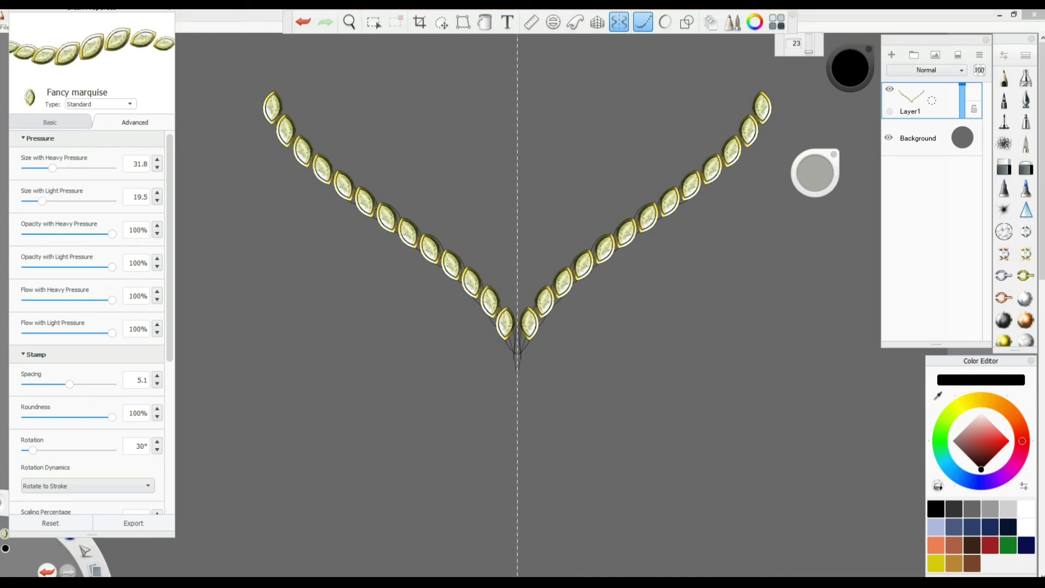
click(302, 22)
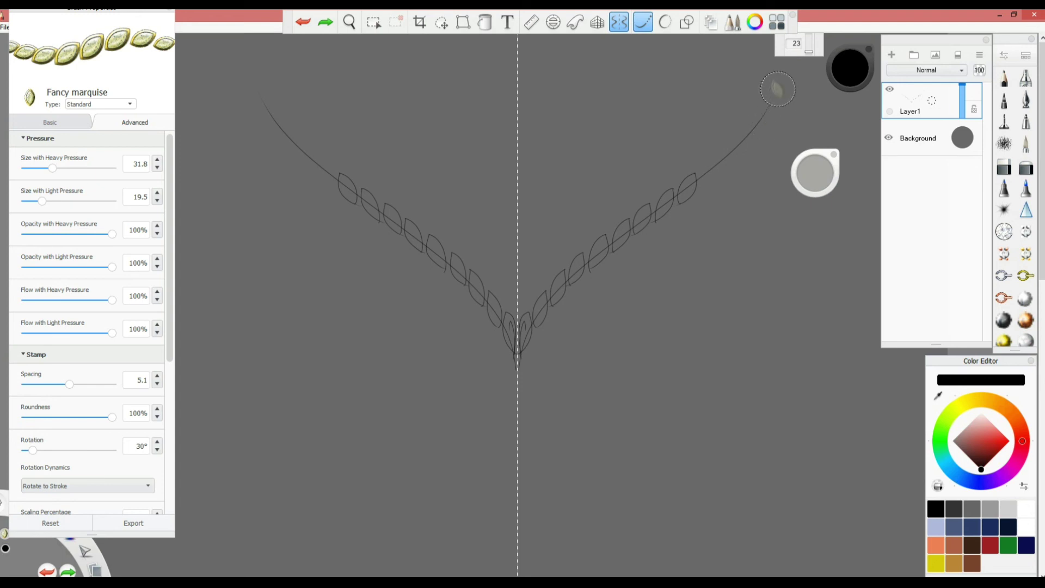
mouse_move(778, 86)
mouse_down()
mouse_move(727, 158)
mouse_move(560, 289)
mouse_move(528, 340)
mouse_move(525, 369)
mouse_up()
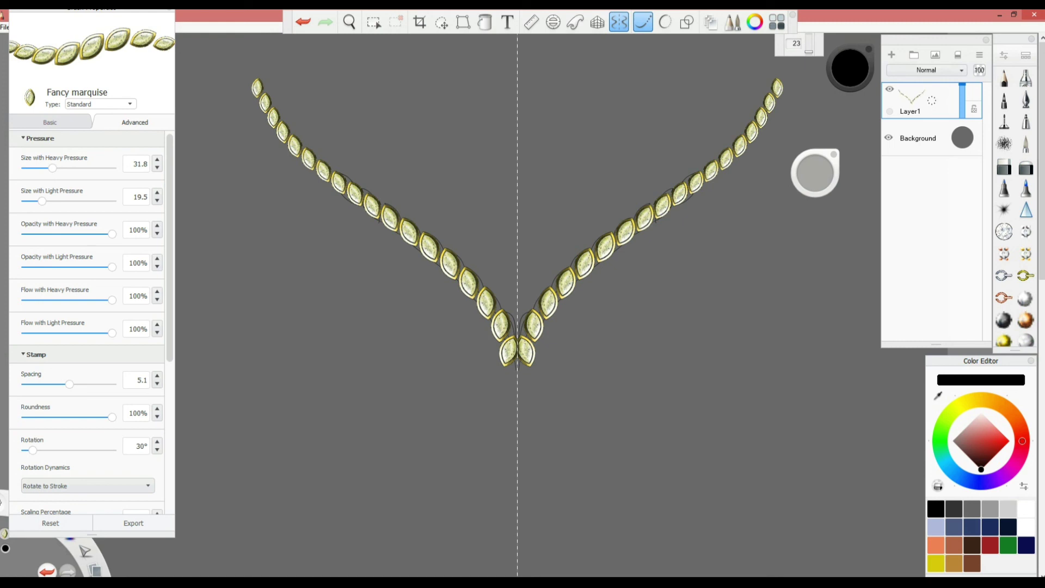
key(ctrl+z)
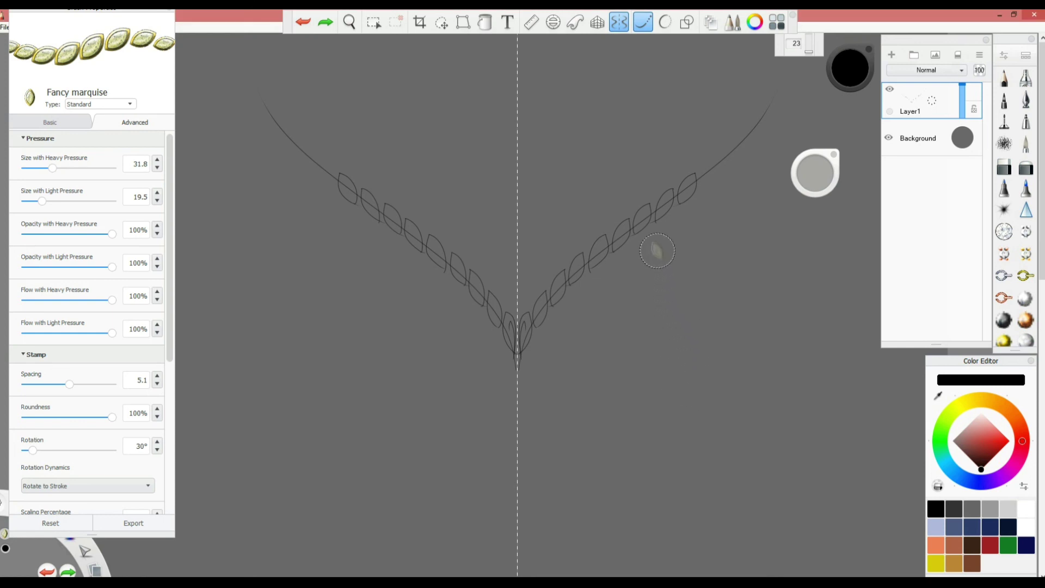
Step: Turn off the mirror symmetry about the vertical axis
click(619, 22)
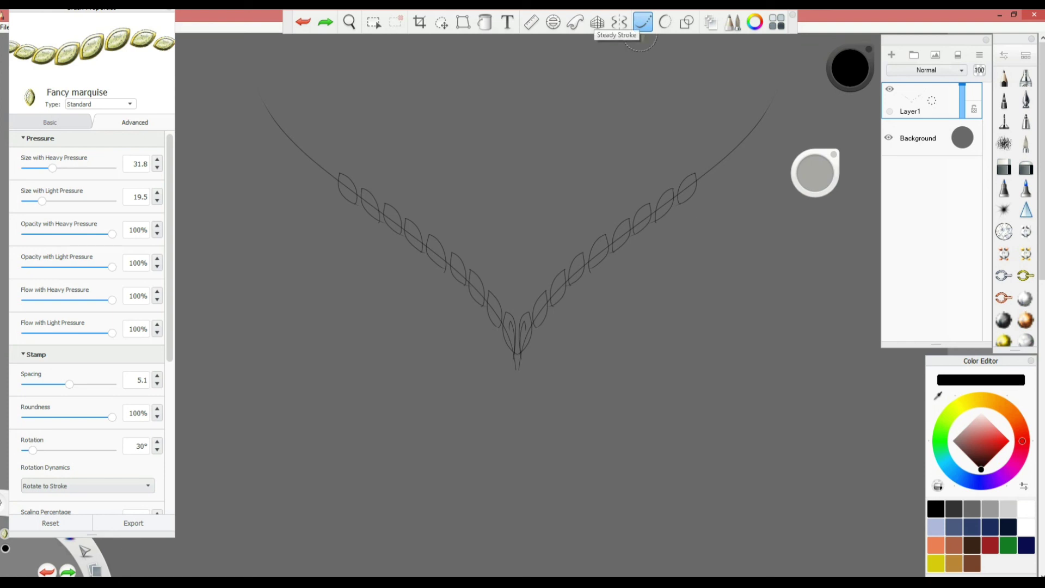
click(643, 22)
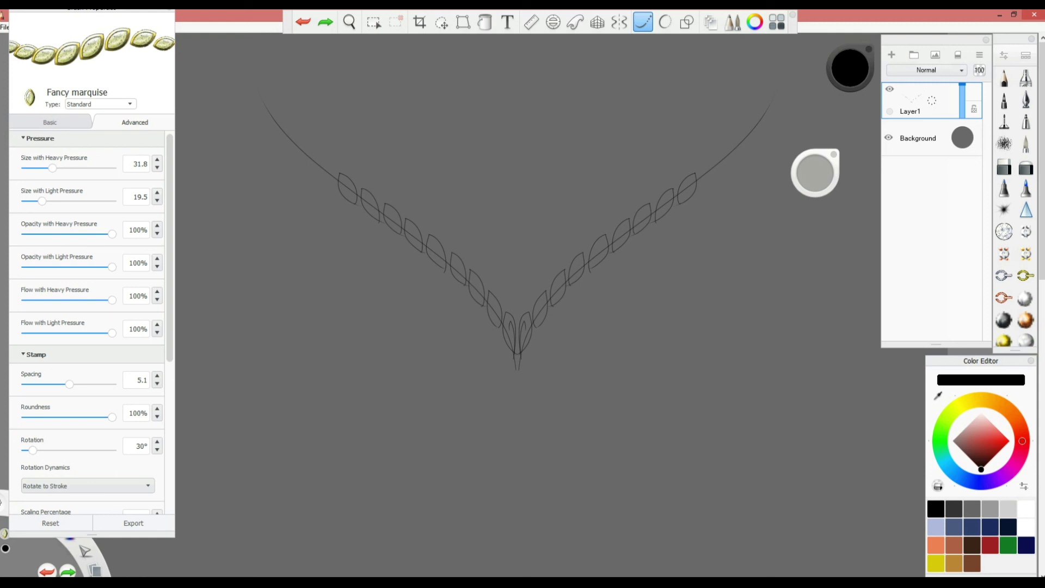
mouse_move(170, 327)
mouse_down()
mouse_move(170, 453)
mouse_move(178, 327)
mouse_up()
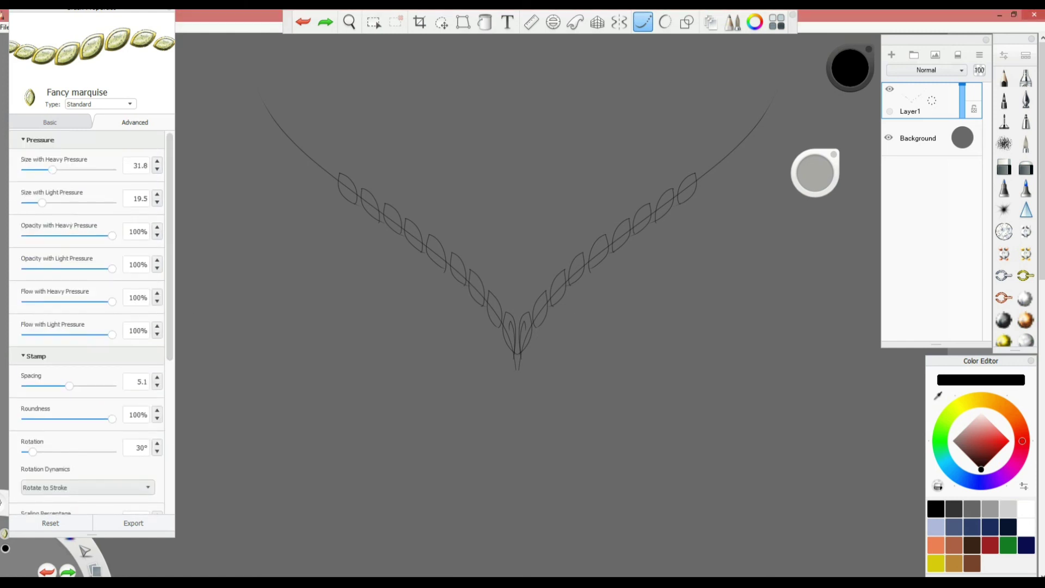